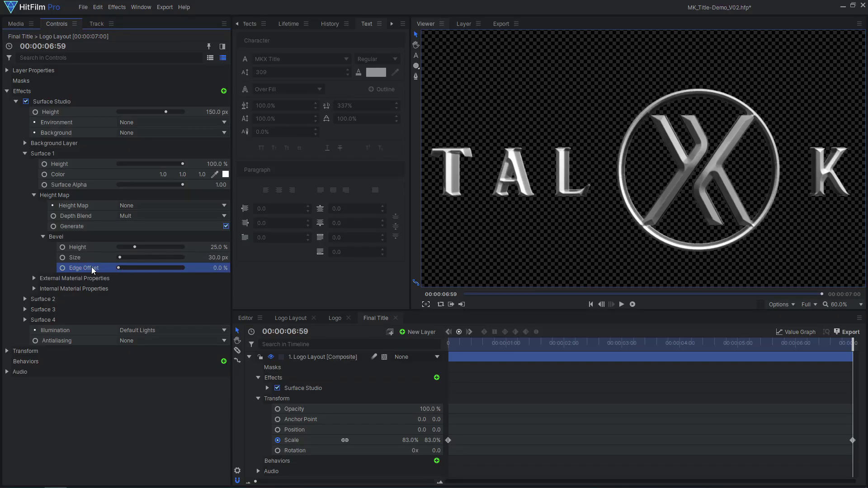
- Raise the Surface Studio bevel height to 100% and lower the light's intensity for a metallic look
left_click_drag(137, 247, 210, 257)
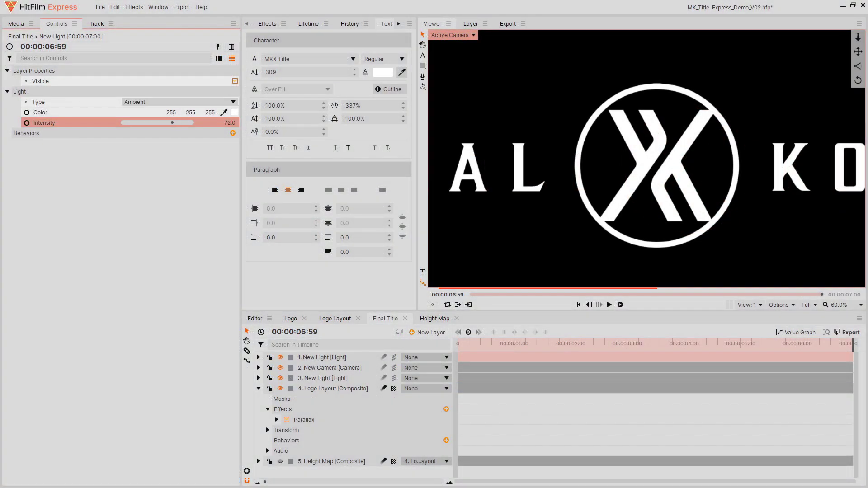
left_click_drag(173, 123, 127, 123)
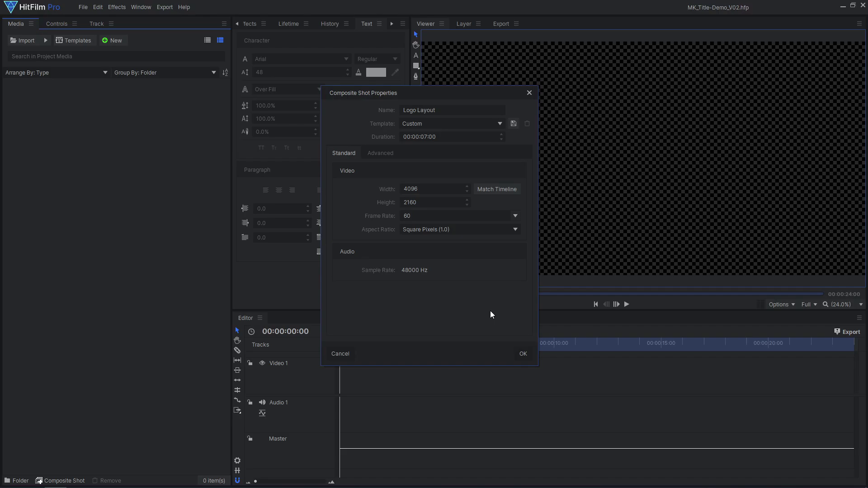
- Create the Logo Layout composite and add a text layer in the MKX Title font
left_click(521, 352)
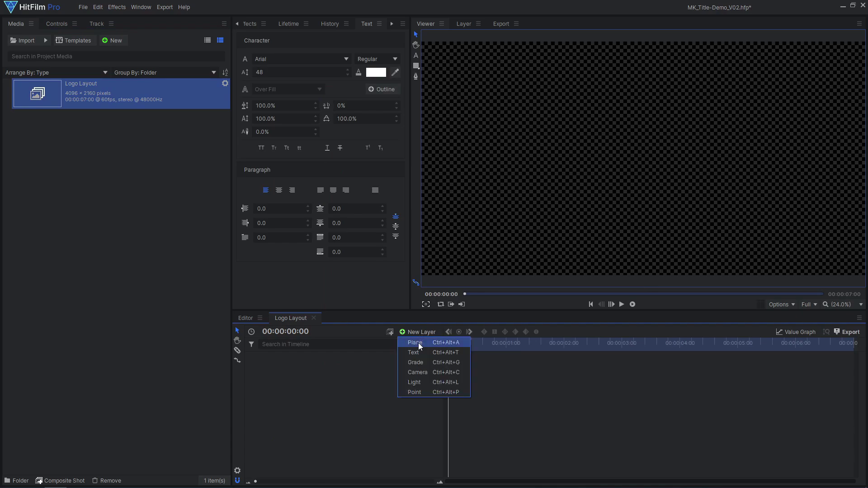
left_click(419, 352)
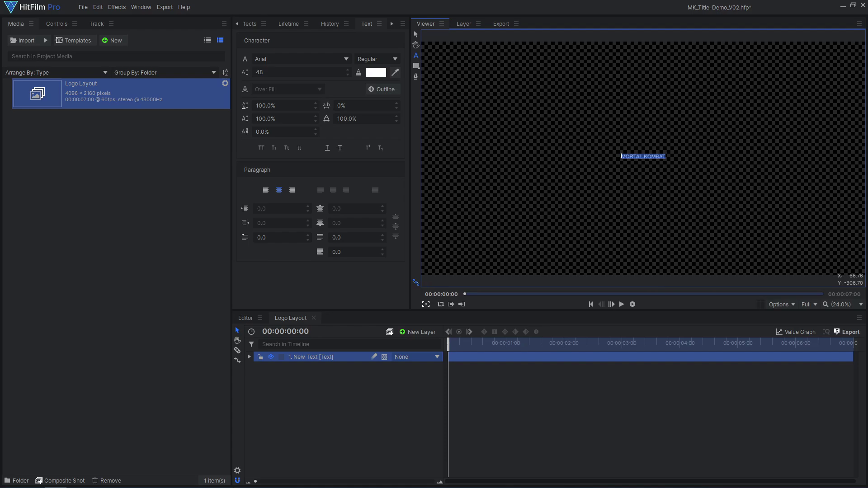
left_click(303, 61)
scroll(309, 135, "down", 5)
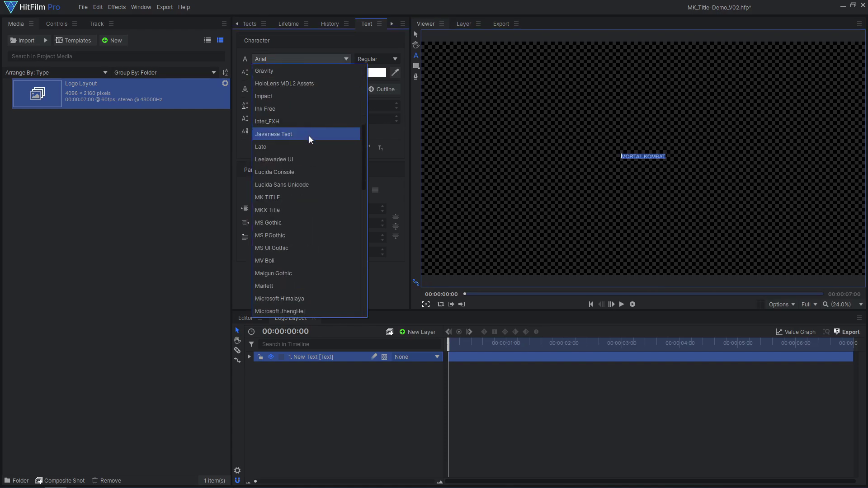
left_click(301, 207)
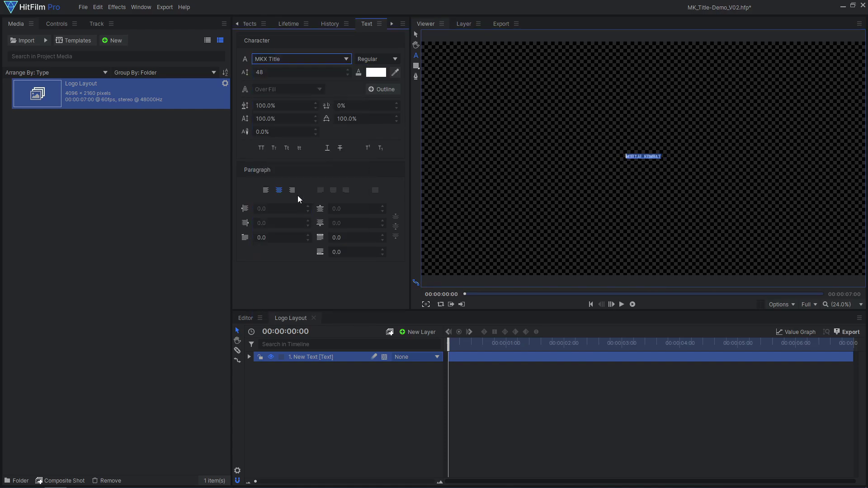
- Set the MORTAL KOMBAT text to size 309 with 337% tracking, widening the gap before KOMBAT
left_click_drag(280, 73, 317, 74)
left_click_drag(346, 105, 393, 106)
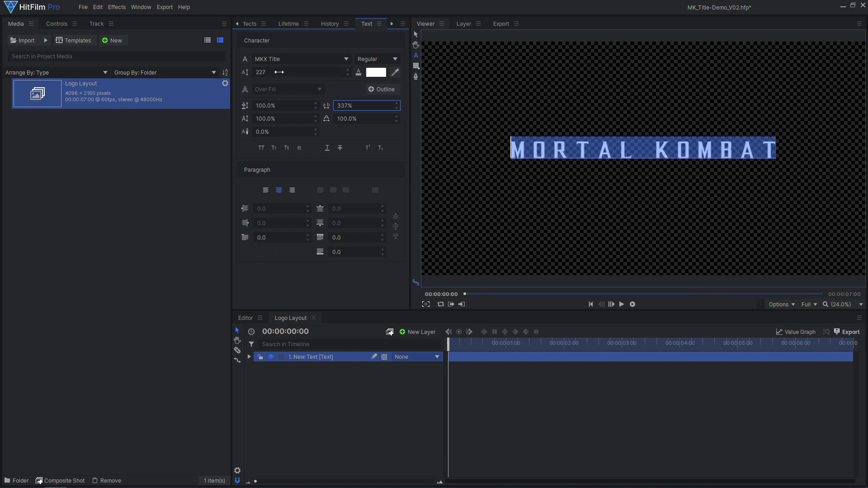
left_click_drag(279, 71, 299, 72)
left_click(662, 150)
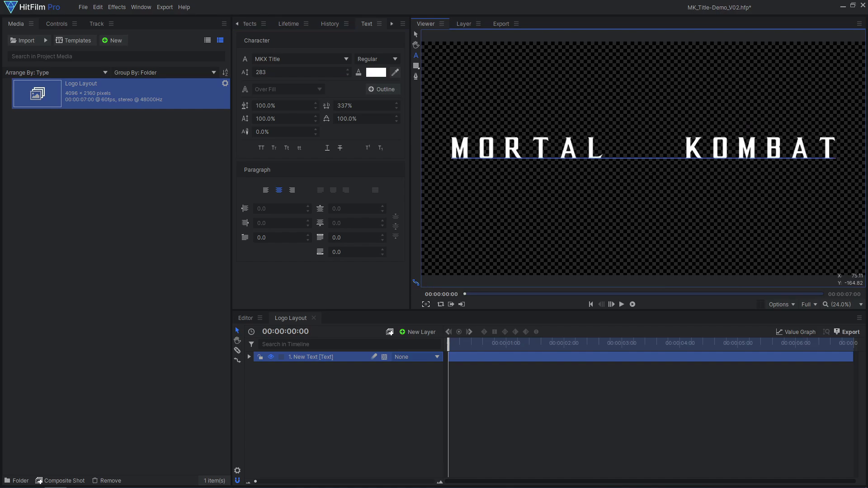
key("ctrl+a")
left_click_drag(281, 71, 316, 72)
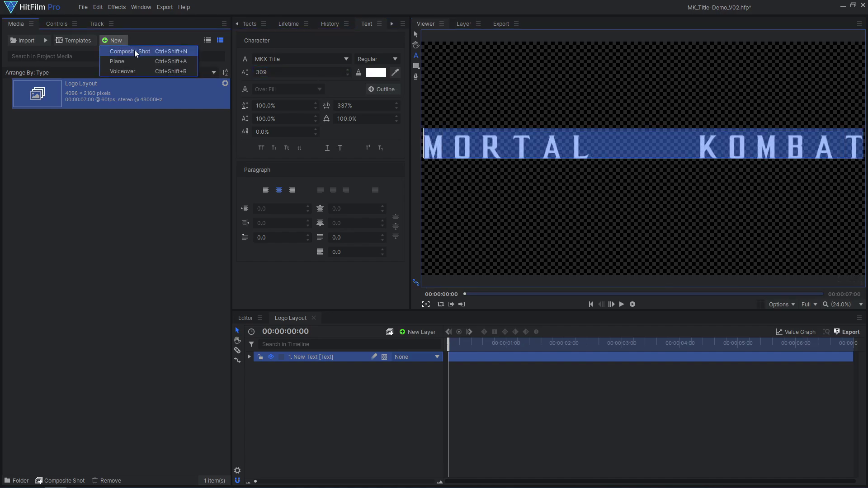
- Create a 2160×2160 composite named 'Logo' containing a white plane layer
left_click(134, 51)
type("L")
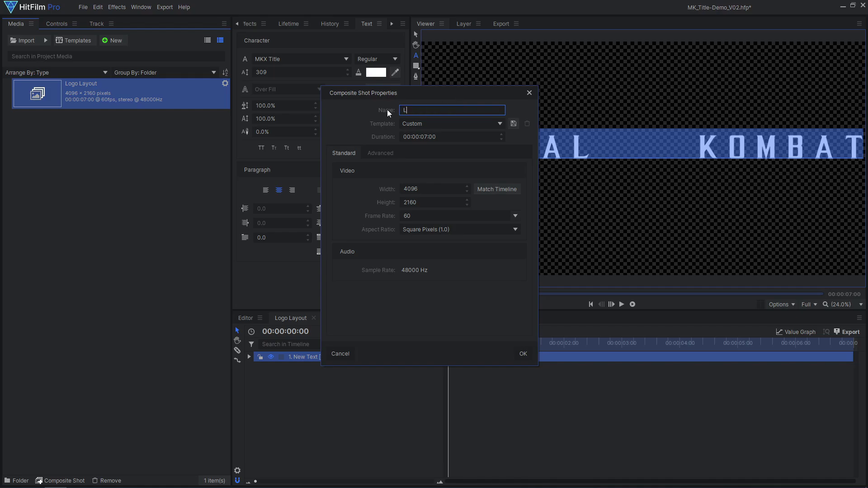
type("ogo")
left_click(434, 187)
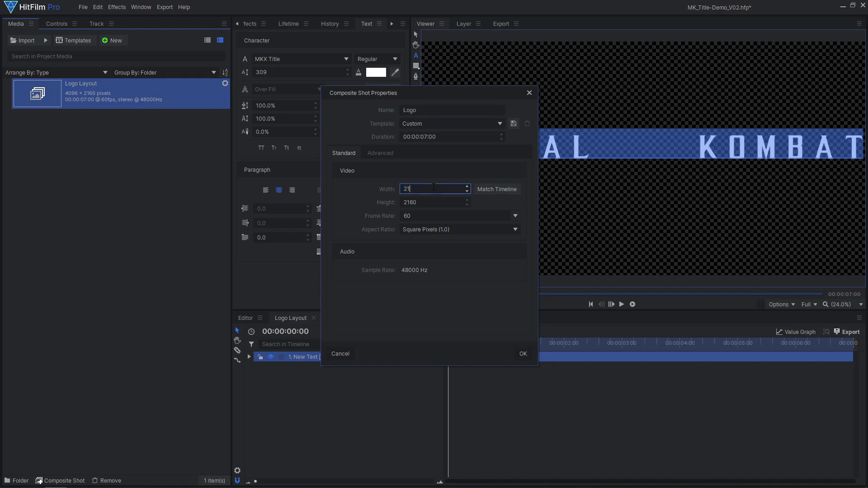
left_click(524, 349)
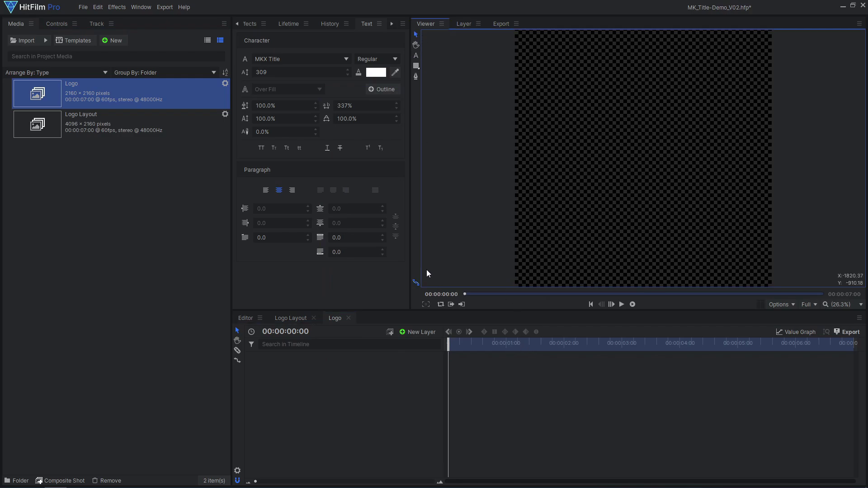
left_click(417, 333)
left_click(416, 341)
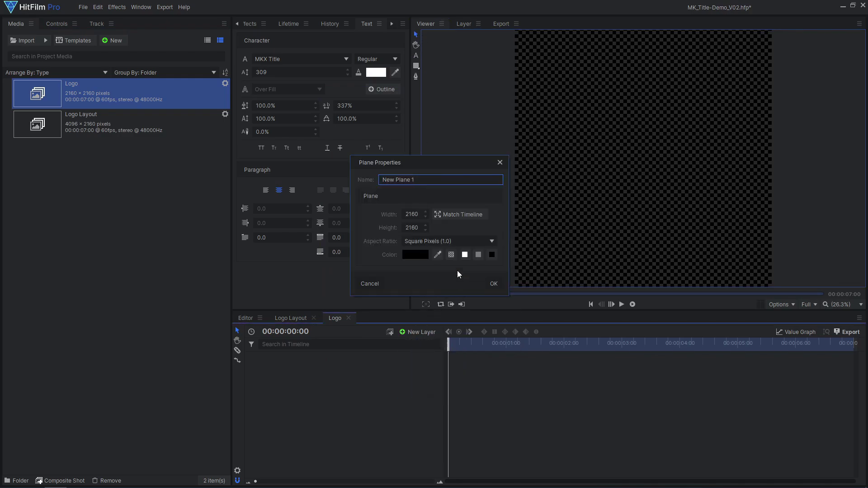
left_click(494, 284)
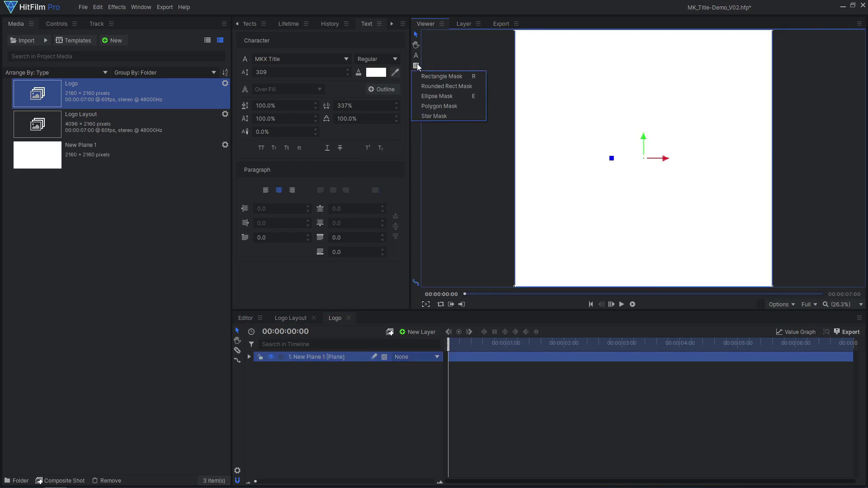
- Add an ellipse mask, duplicate it, and set the copy to Subtract with -72 px expansion
left_click(436, 95)
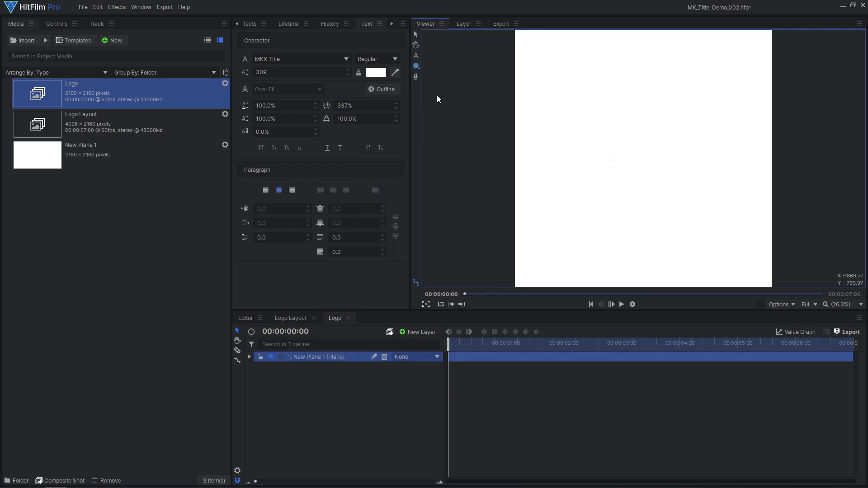
double_click(417, 66)
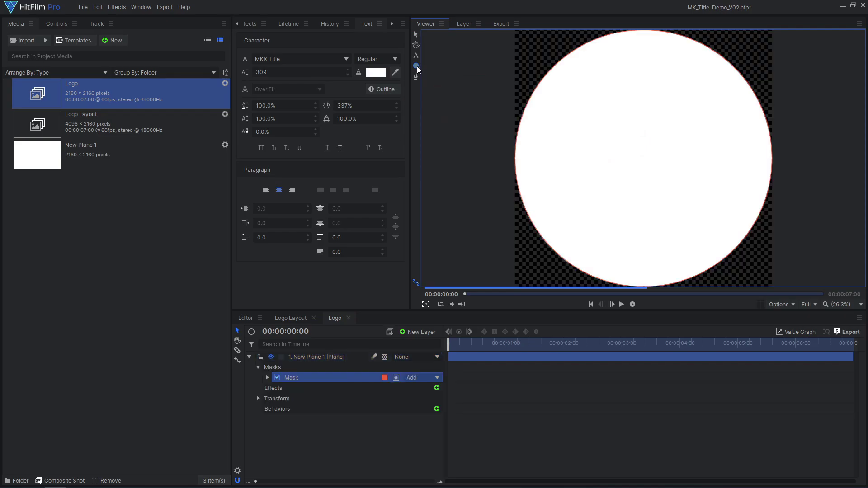
left_click(55, 25)
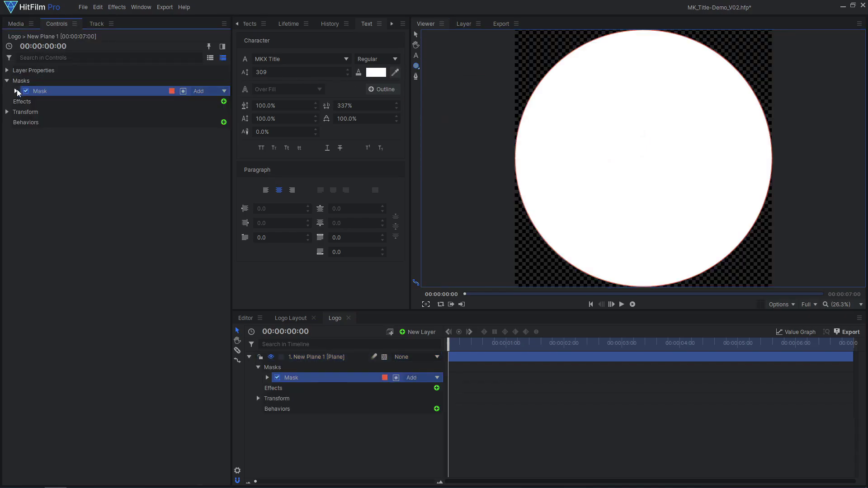
right_click(57, 90)
left_click(81, 123)
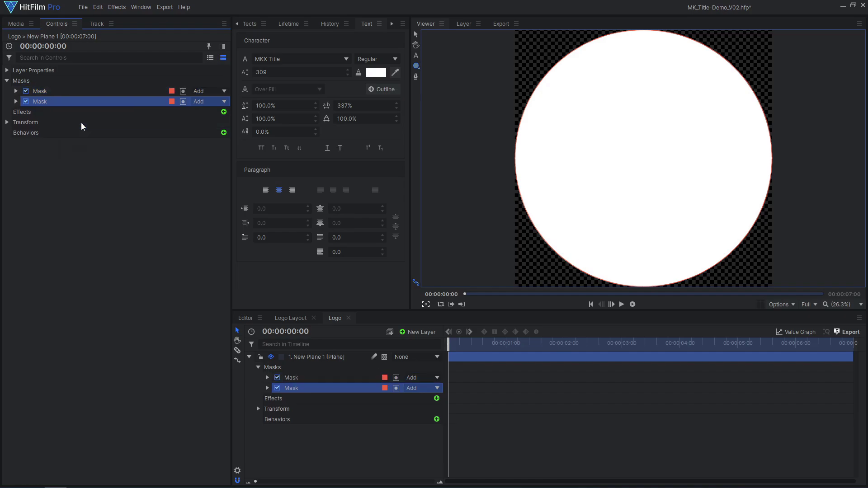
left_click(207, 101)
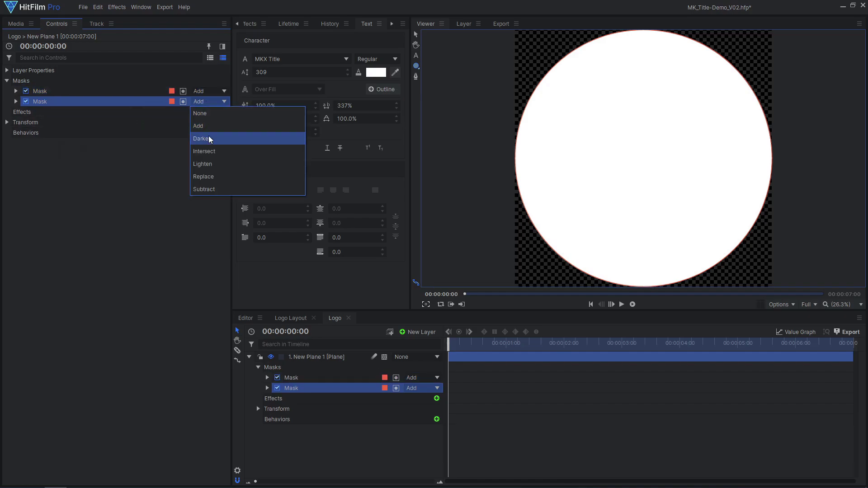
left_click(219, 189)
left_click(25, 113)
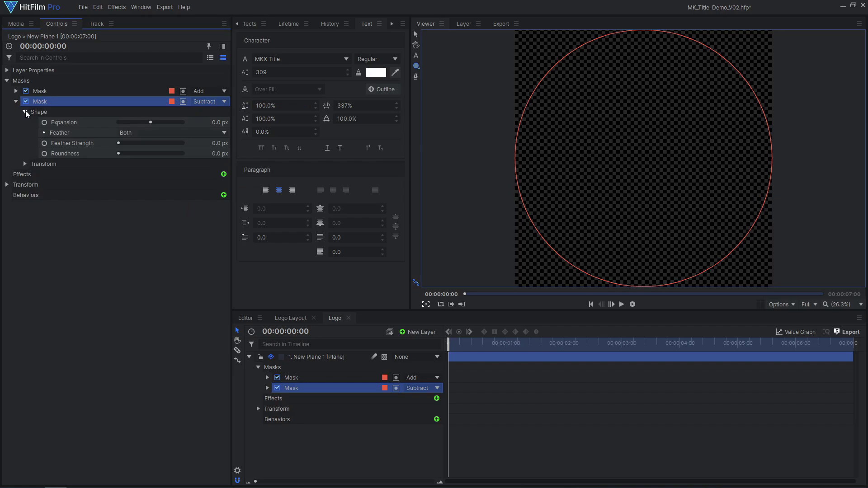
left_click_drag(220, 122, 206, 122)
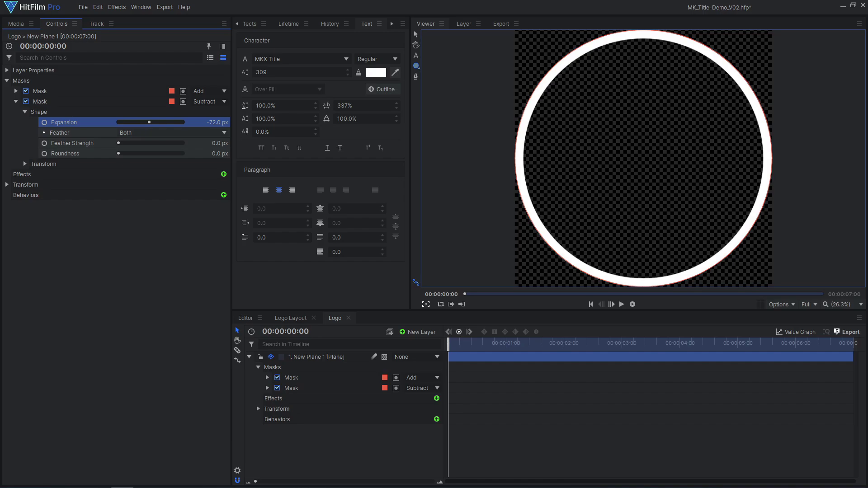
- Place the FXhome logo image in the Logo composite and scale it to 41%
left_click(16, 24)
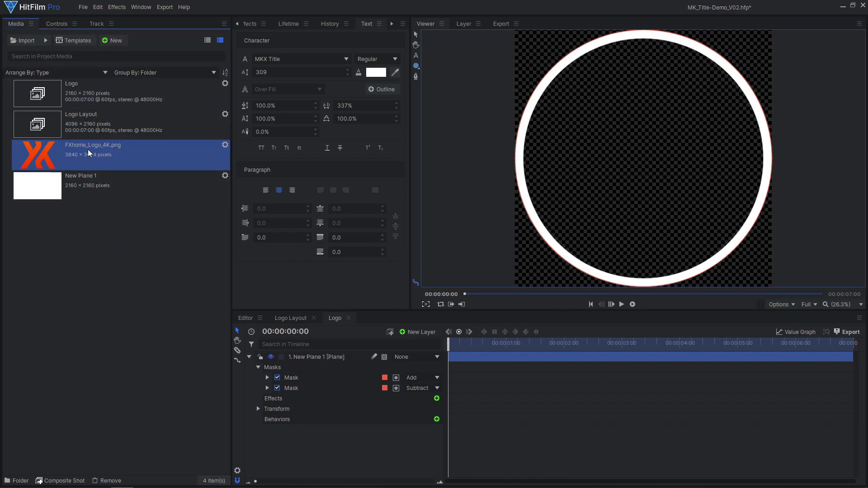
left_click_drag(88, 150, 327, 442)
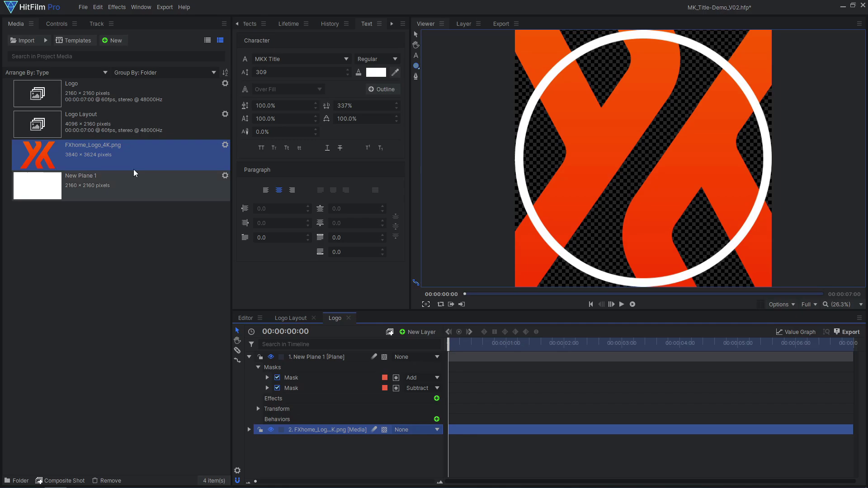
left_click(55, 24)
left_click(7, 101)
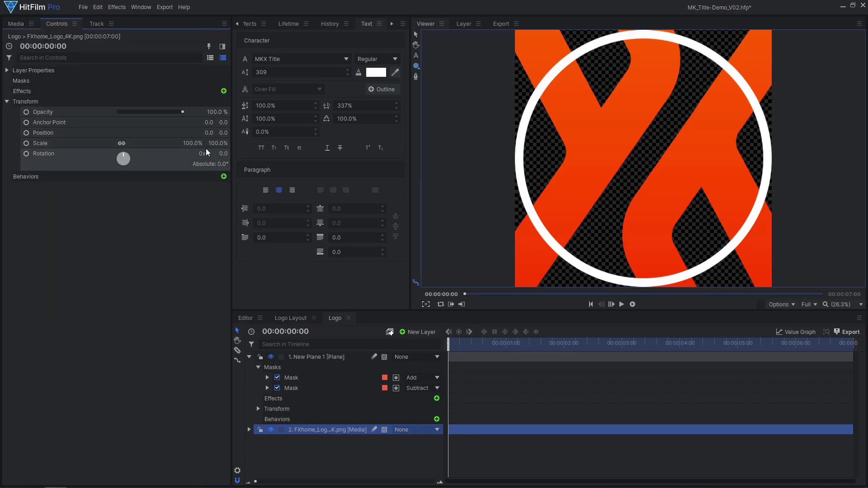
left_click(40, 143)
type("40")
key("Return")
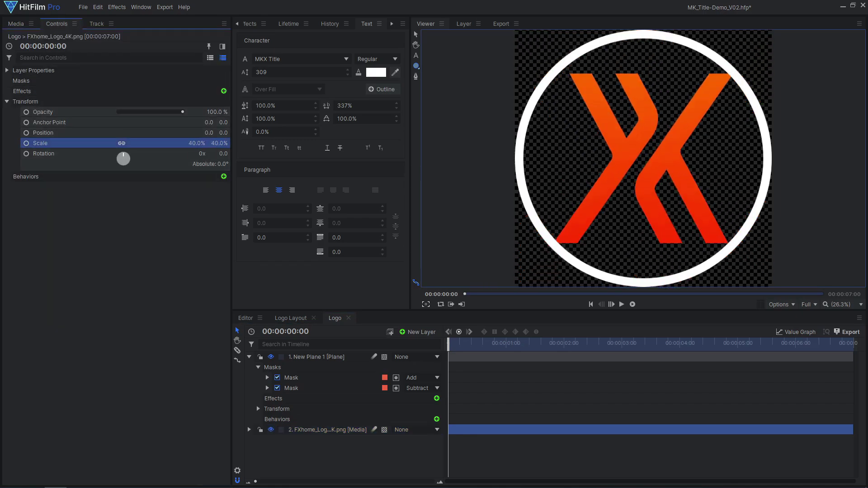
left_click_drag(216, 143, 218, 143)
- Add a Fill Color effect to the logo with a light grey (0.7) colour
left_click(224, 91)
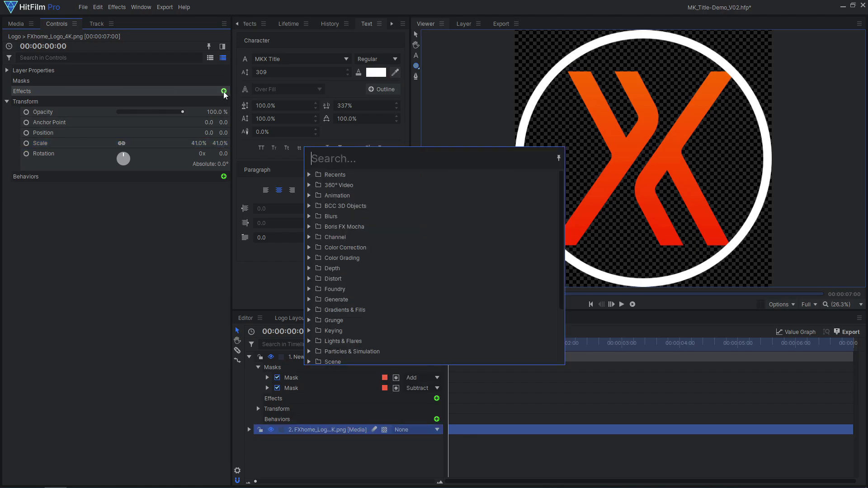
type("fill")
key("Return")
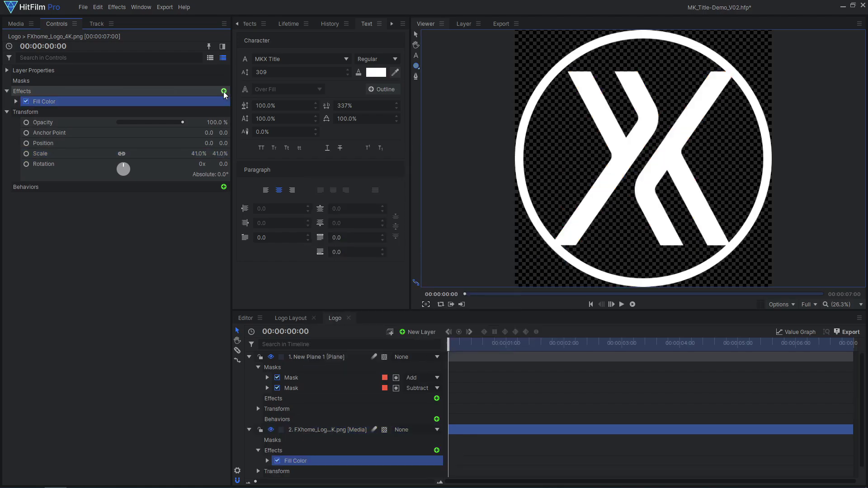
left_click(16, 102)
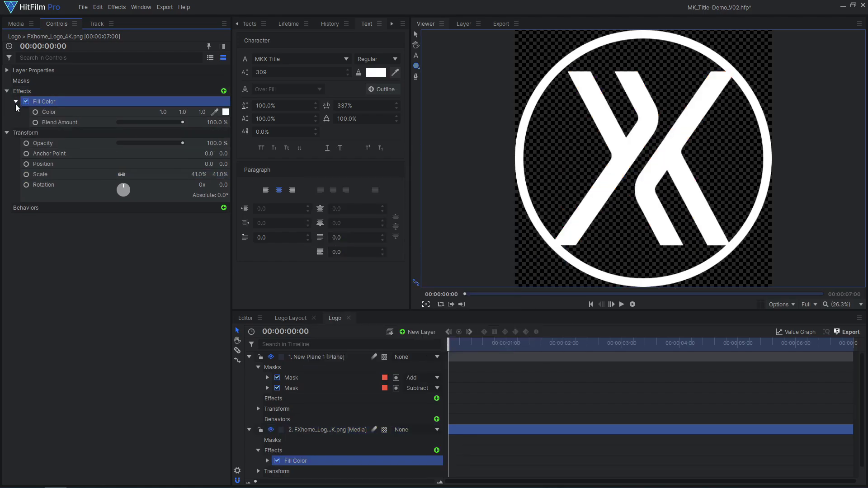
left_click(225, 113)
left_click(534, 186)
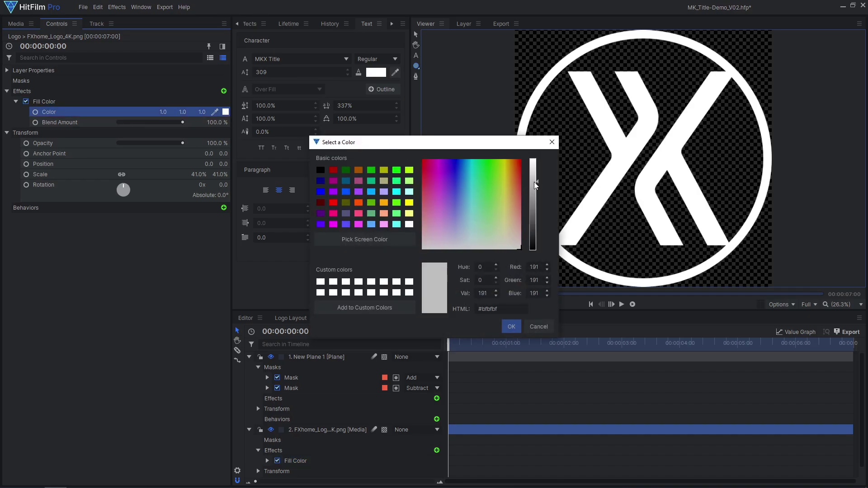
left_click(511, 327)
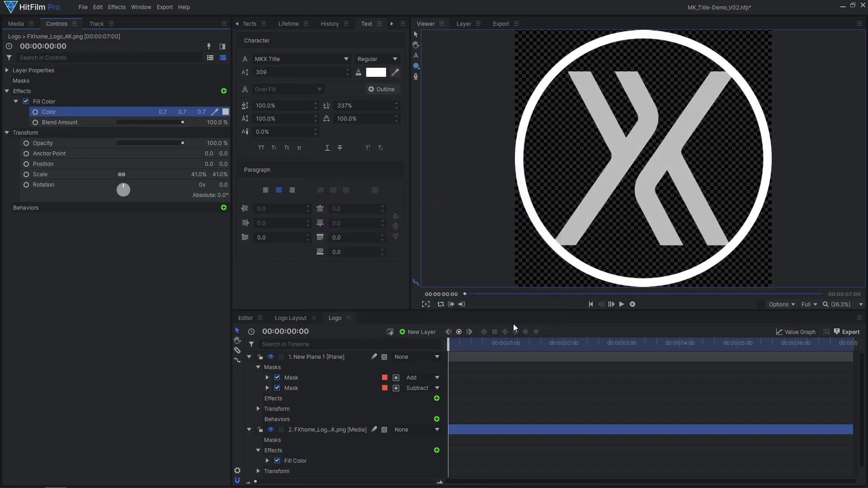
- Add the Logo composite as a layer in Logo Layout, scaled to 34%
left_click(295, 319)
left_click(16, 24)
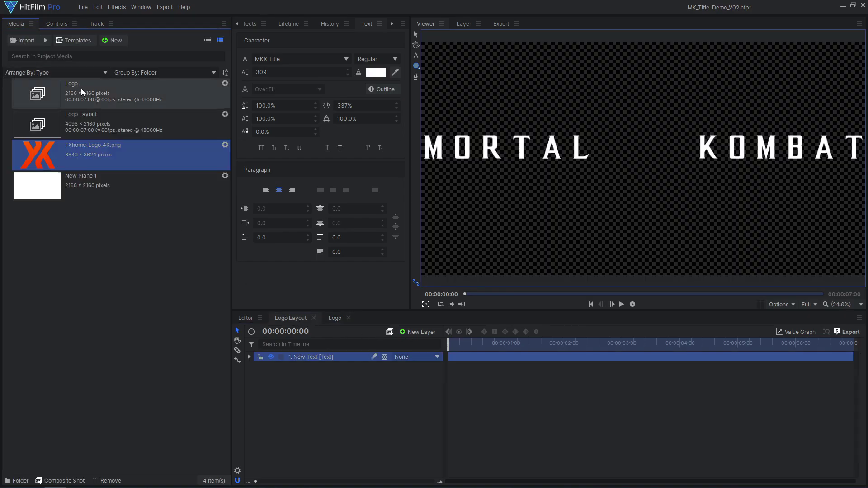
left_click_drag(83, 92, 169, 182)
left_click_drag(348, 385, 349, 382)
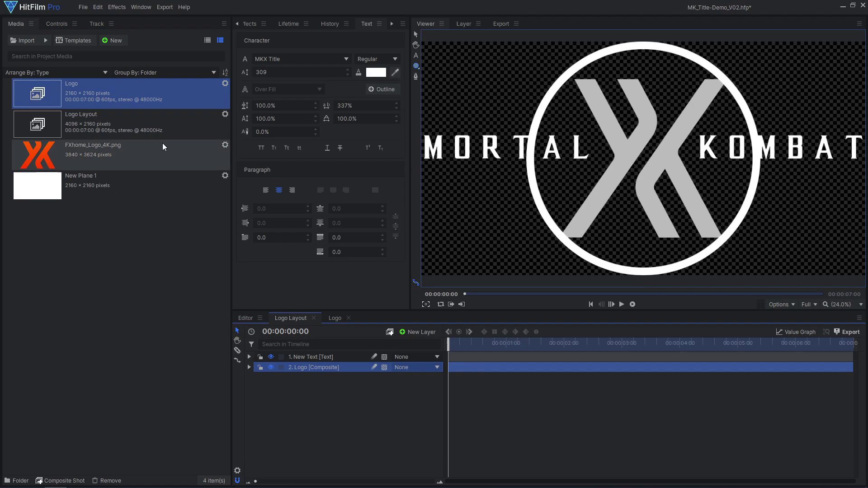
left_click(57, 23)
left_click(6, 101)
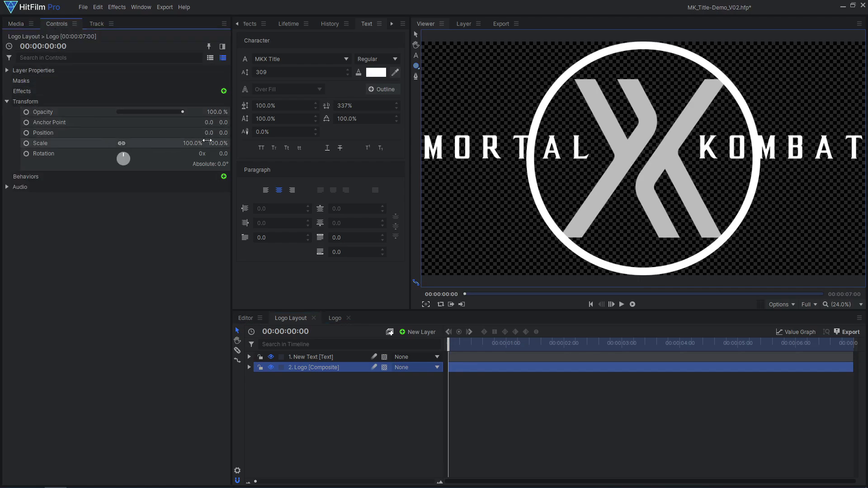
left_click_drag(206, 143, 176, 143)
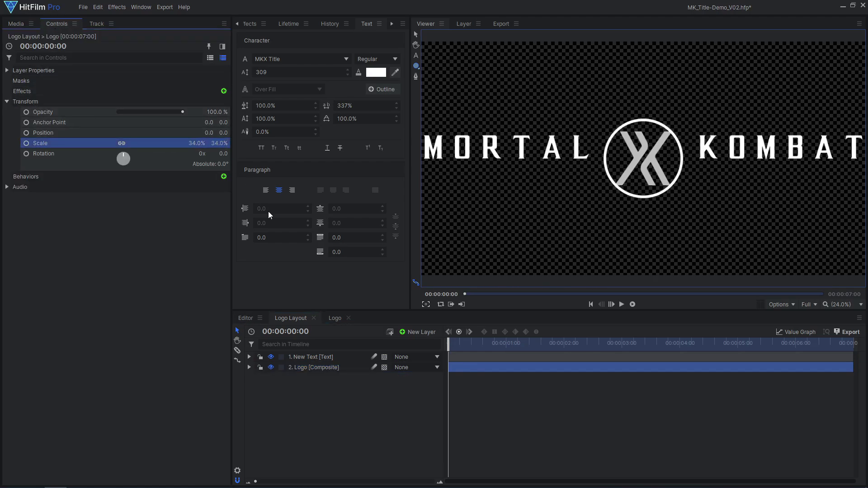
- Nudge the MORTAL KOMBAT text layer slightly down in the viewer
left_click(313, 357)
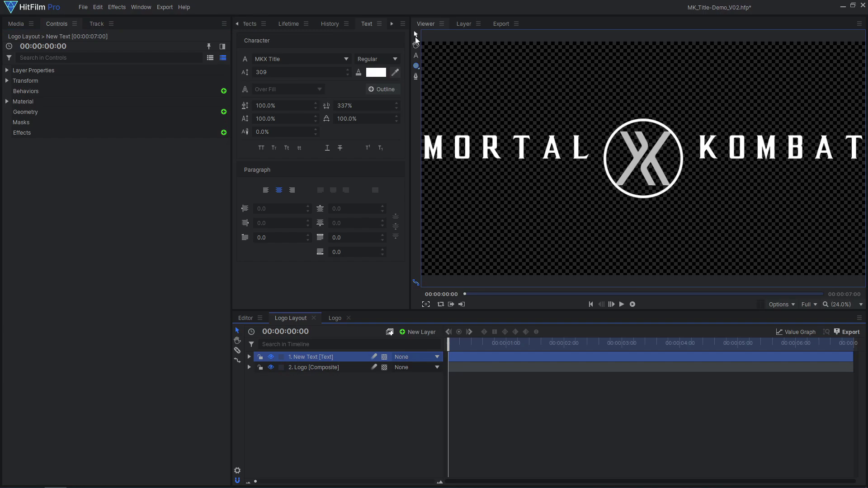
left_click(415, 36)
left_click_drag(642, 140, 643, 153)
left_click(345, 400)
- Create a composite named 'Final Title' and place the Logo Layout composite in it
left_click(15, 24)
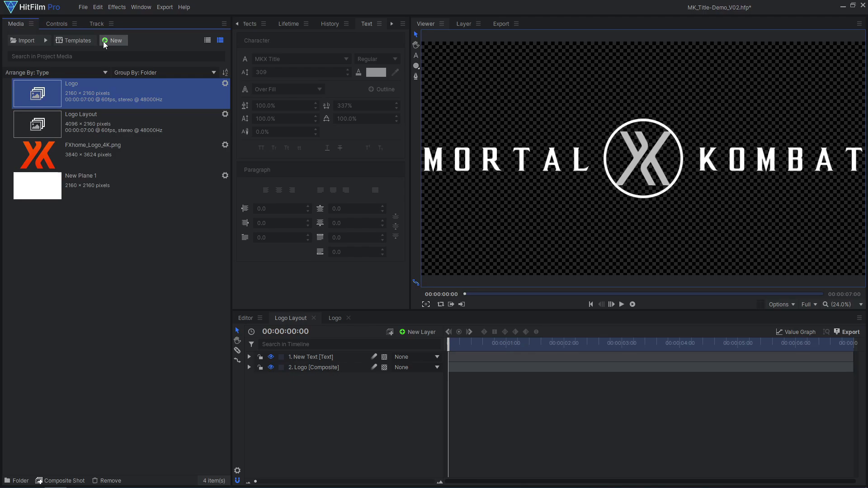
left_click(122, 53)
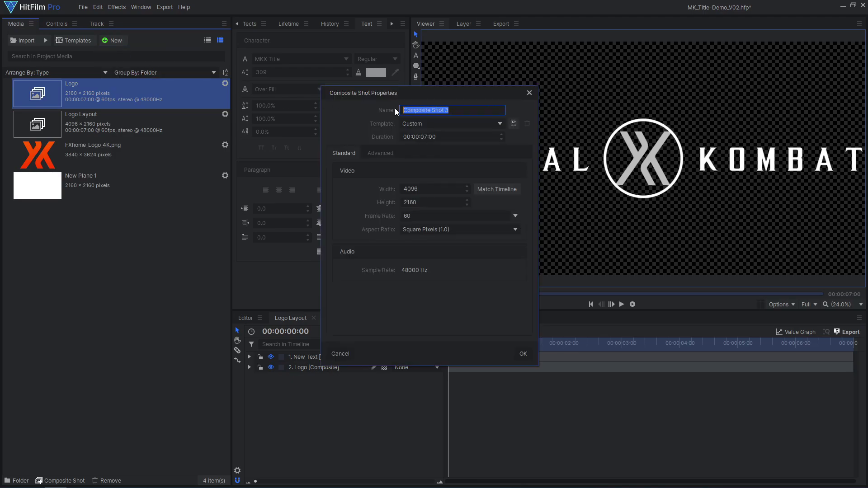
type("Final Title")
left_click(523, 354)
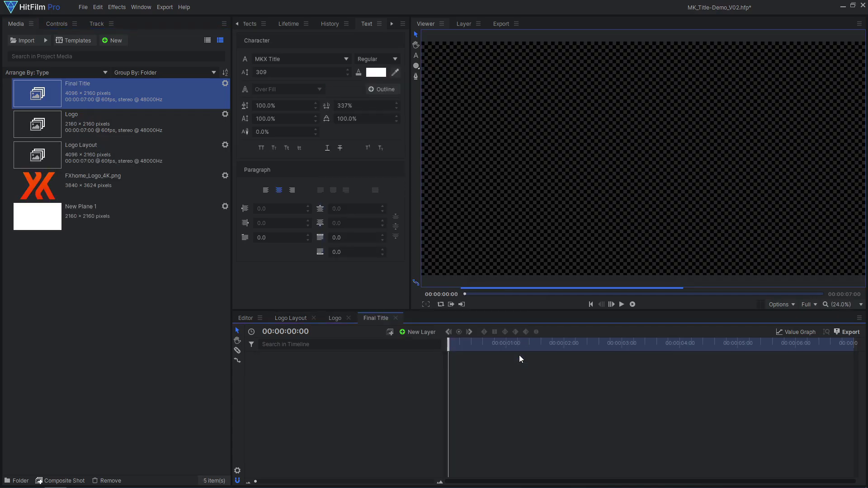
left_click_drag(162, 167, 336, 369)
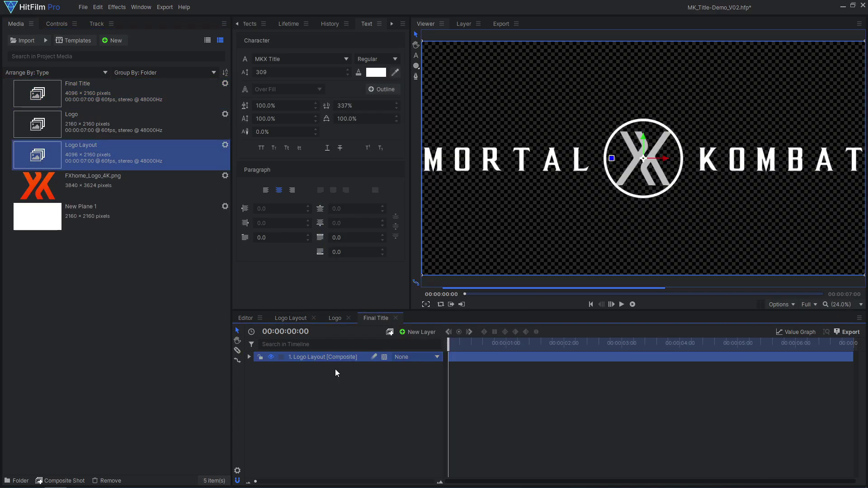
- Keyframe the Logo Layout scale from 60% at the start to 83% at the end, then play it back
left_click(248, 357)
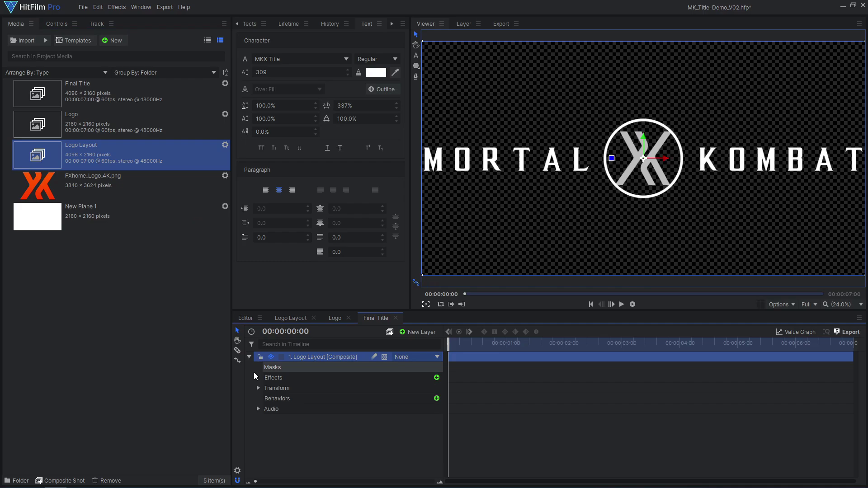
left_click(258, 388)
left_click(278, 430)
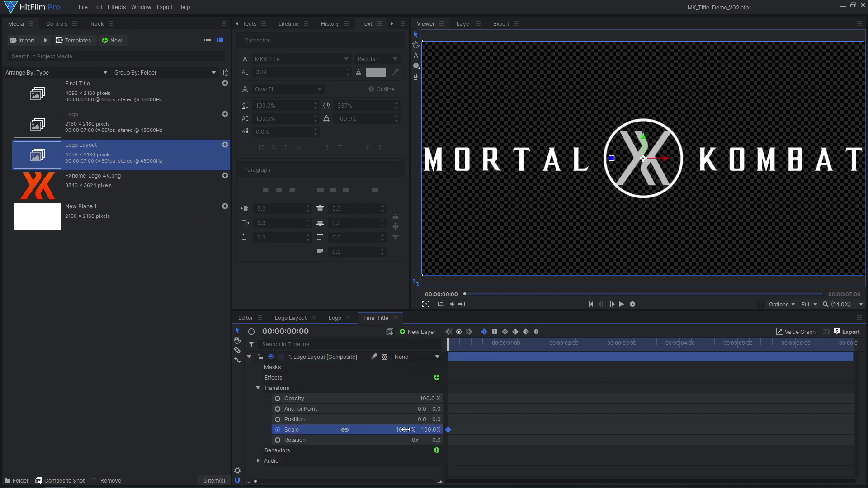
left_click_drag(406, 430, 389, 430)
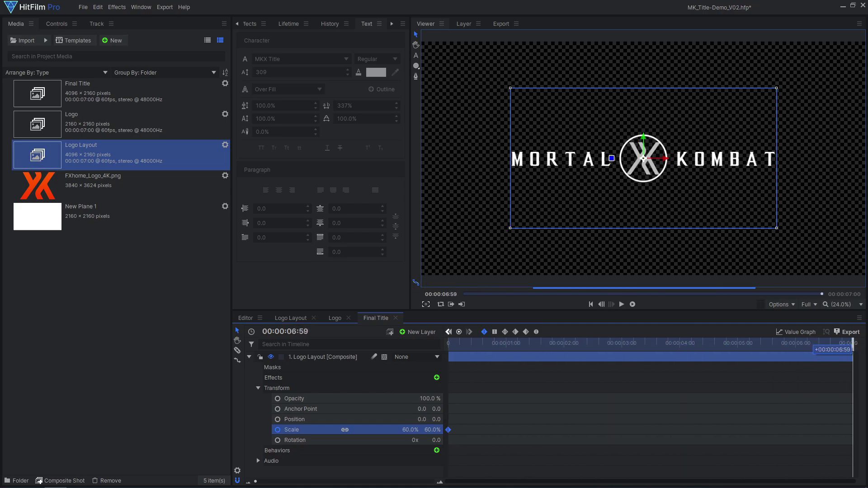
left_click_drag(411, 429, 421, 430)
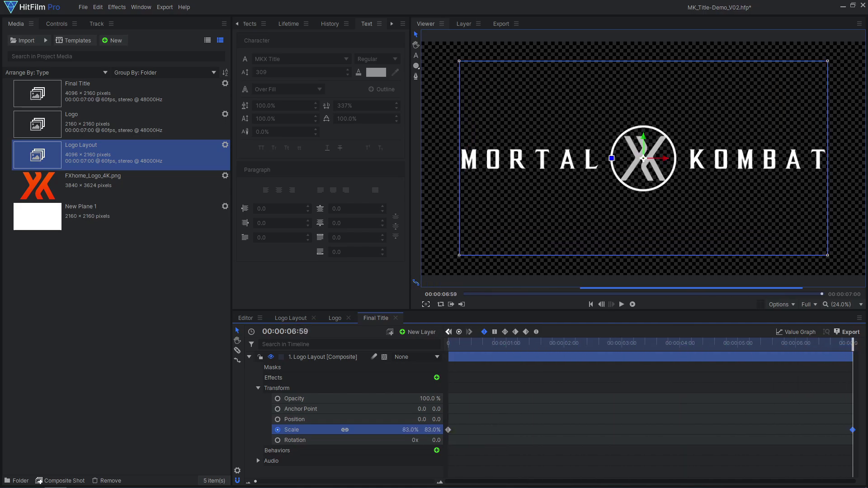
key("space")
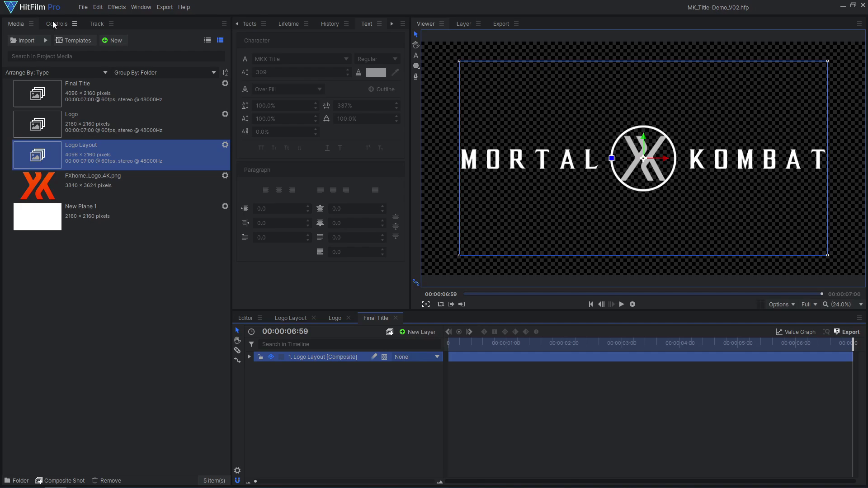
- Apply the Surface Studio effect to the Logo Layout layer
left_click(57, 24)
left_click(224, 91)
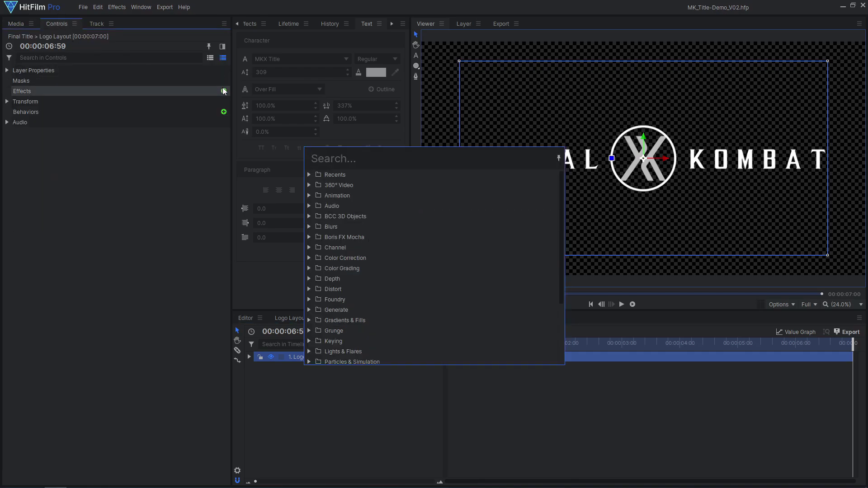
type("surface")
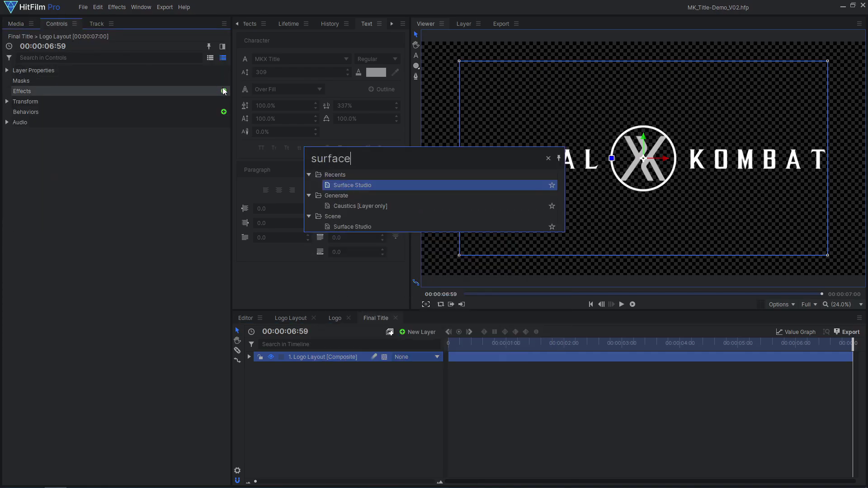
key("Return")
scroll(608, 151, "up", 3)
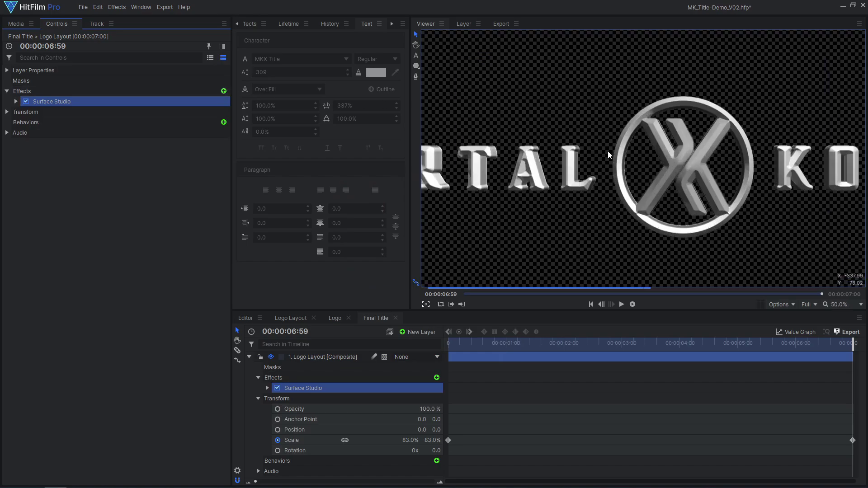
- Set the Surface 1 height-map bevel edge offset to 0% and height to 100%
left_click(16, 102)
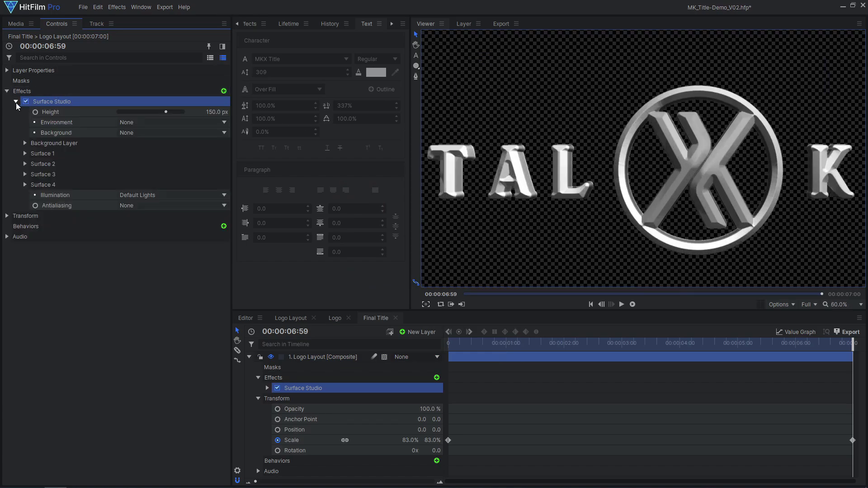
left_click(25, 154)
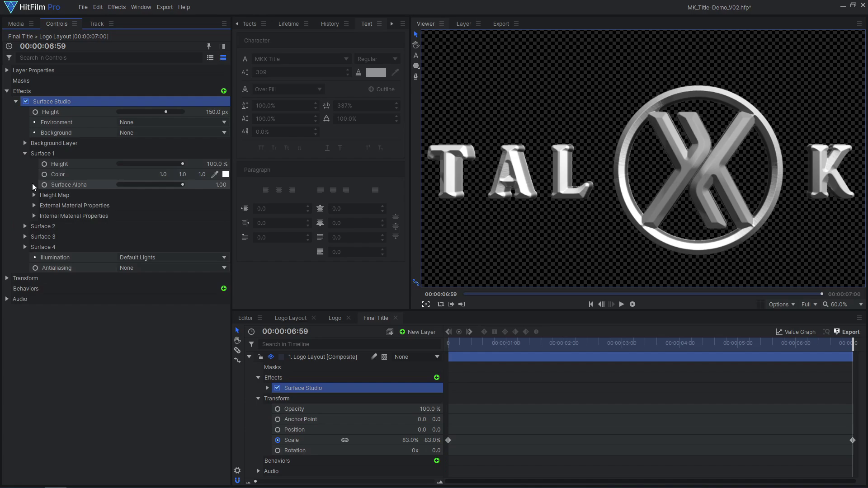
left_click(34, 195)
left_click(43, 237)
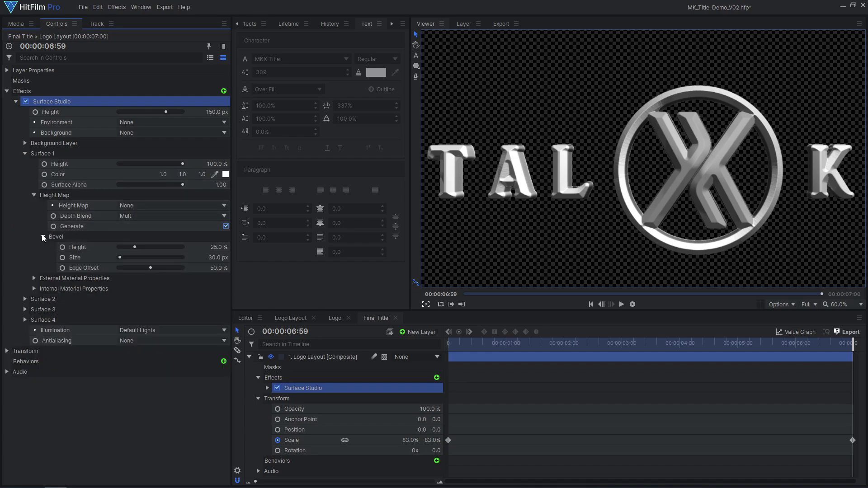
left_click_drag(149, 269, 94, 267)
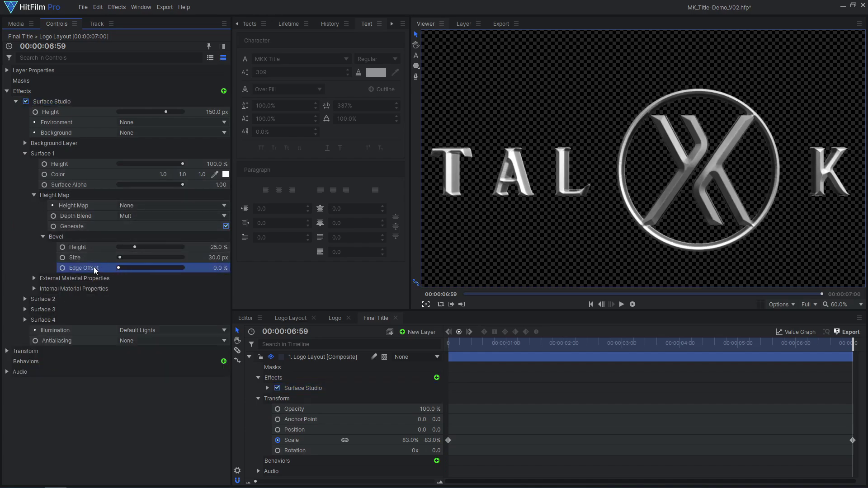
left_click_drag(135, 247, 210, 258)
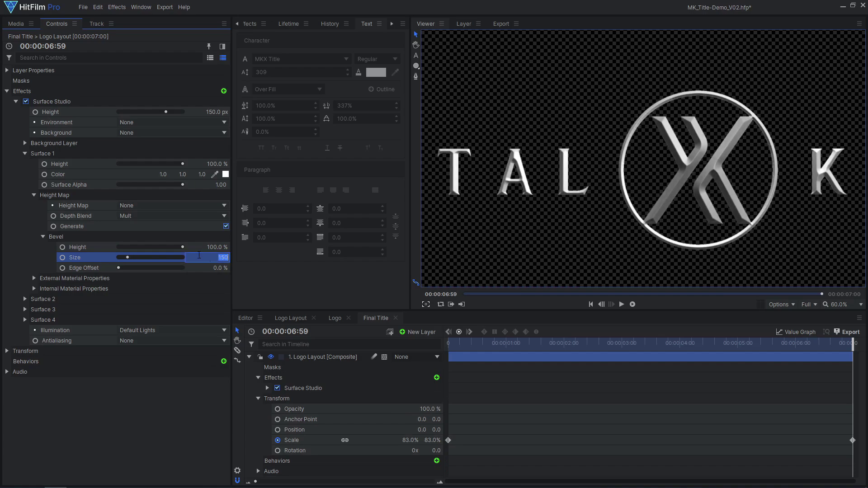
- Set the bevel size to 250 px and light the surface with the composite's lights
type("250")
key("Return")
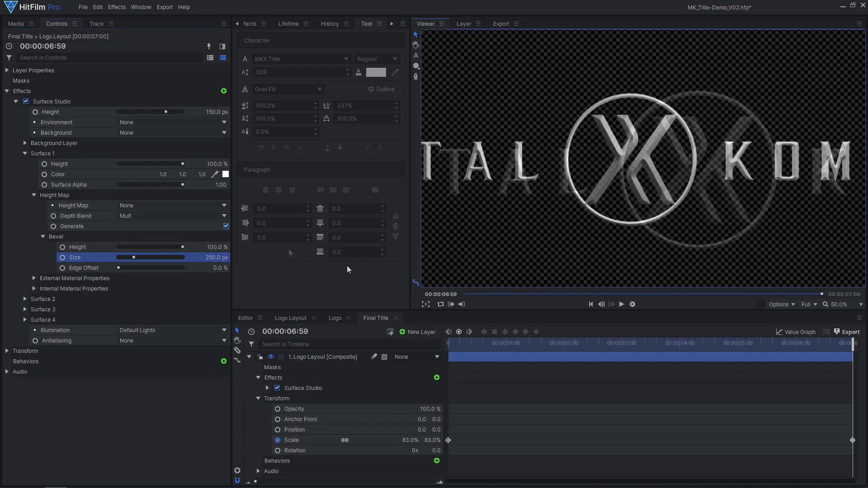
left_click(156, 330)
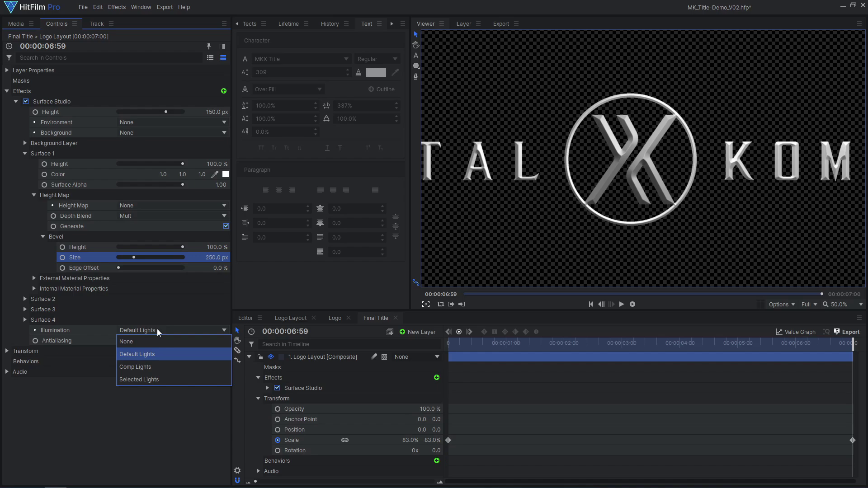
left_click(153, 367)
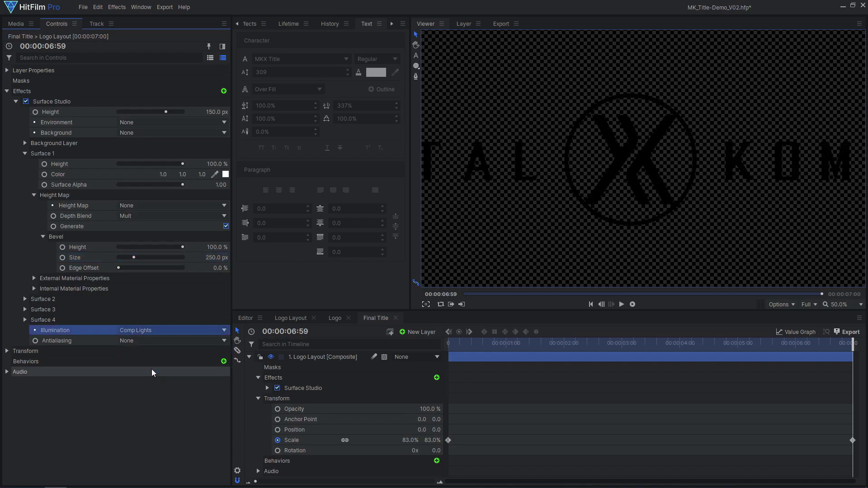
- Add a light with a camera, make it Directional, and move its Position Z to 29
left_click(418, 333)
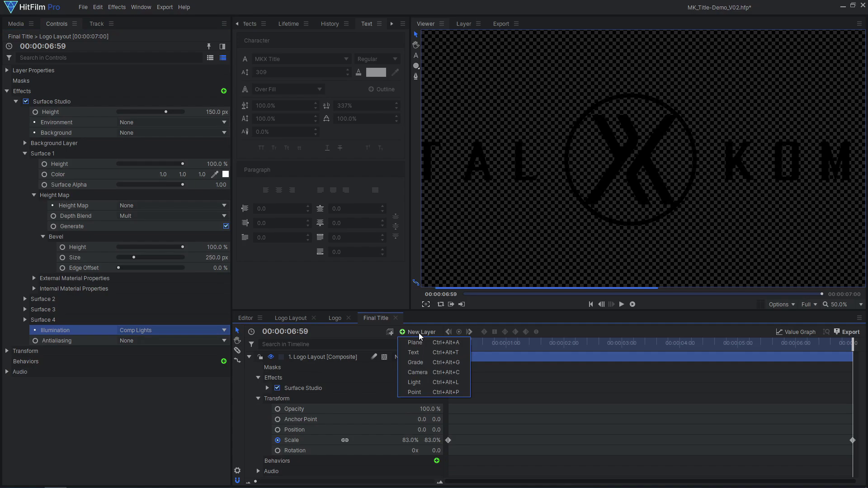
left_click(425, 383)
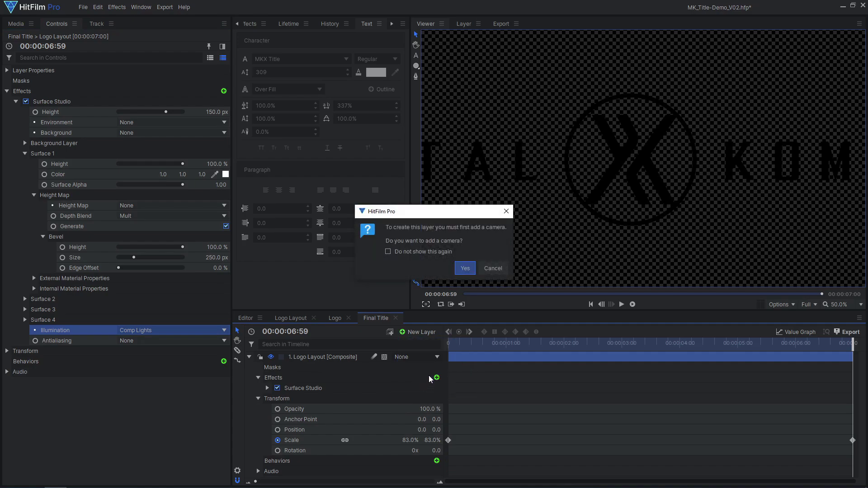
left_click(465, 267)
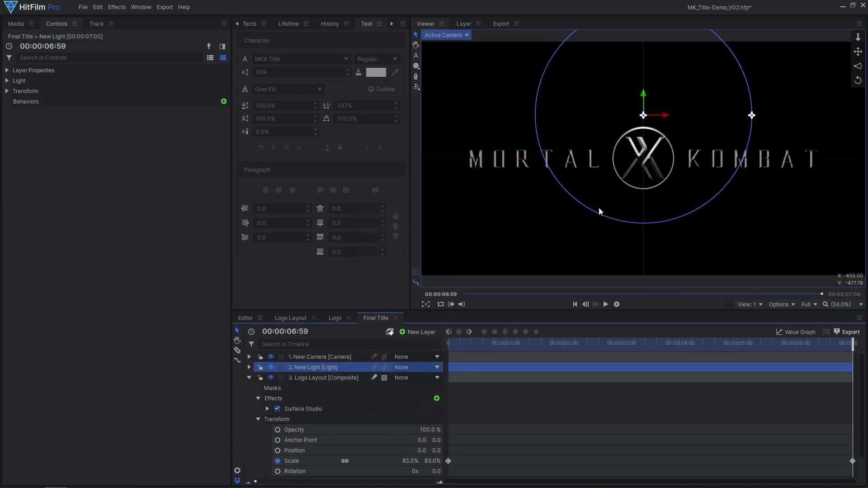
scroll(642, 143, "up", 3)
scroll(641, 143, "up", 1)
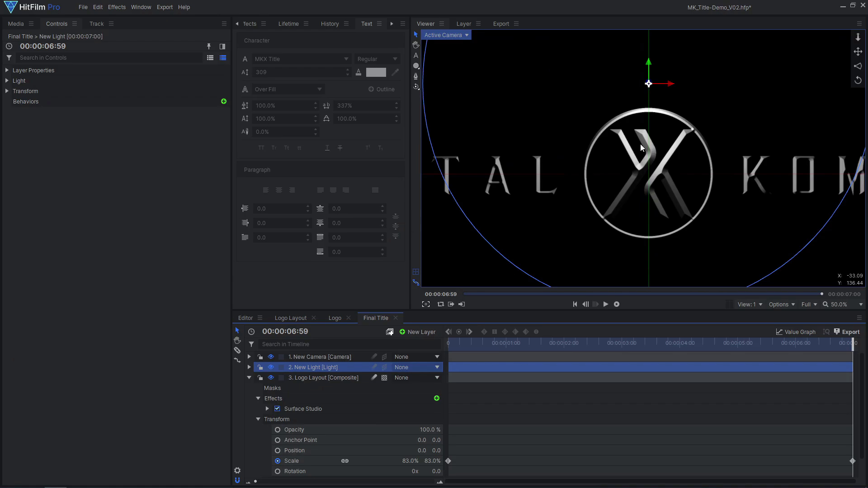
left_click(6, 81)
left_click(186, 91)
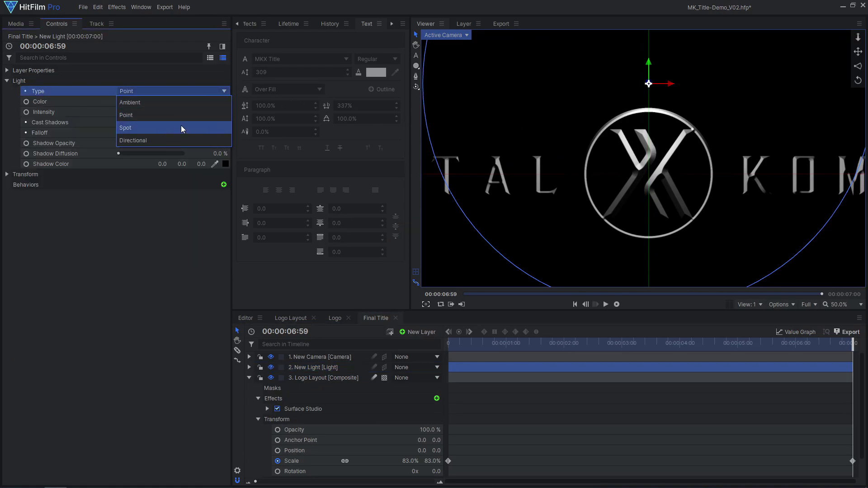
left_click(181, 140)
left_click(18, 174)
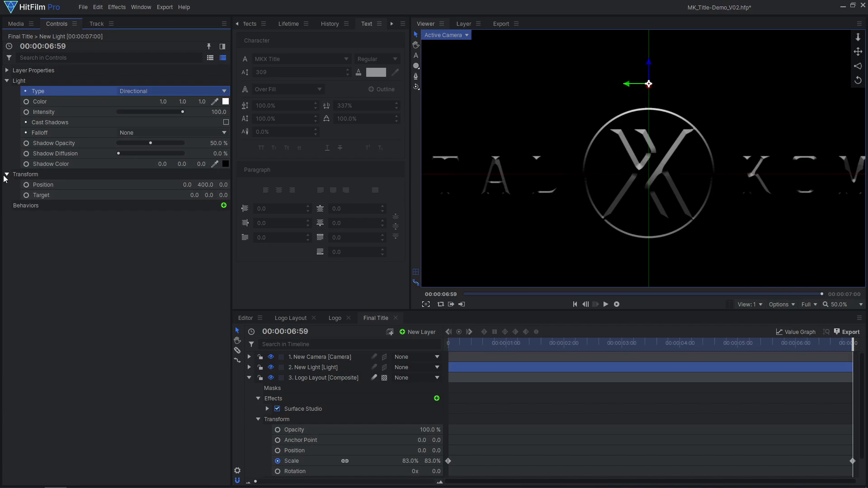
mouse_move(219, 184)
left_mouse_down()
mouse_move(236, 185)
mouse_move(206, 185)
left_mouse_up()
- Add a second light layer coloured red
key("ctrl+0")
left_click(422, 332)
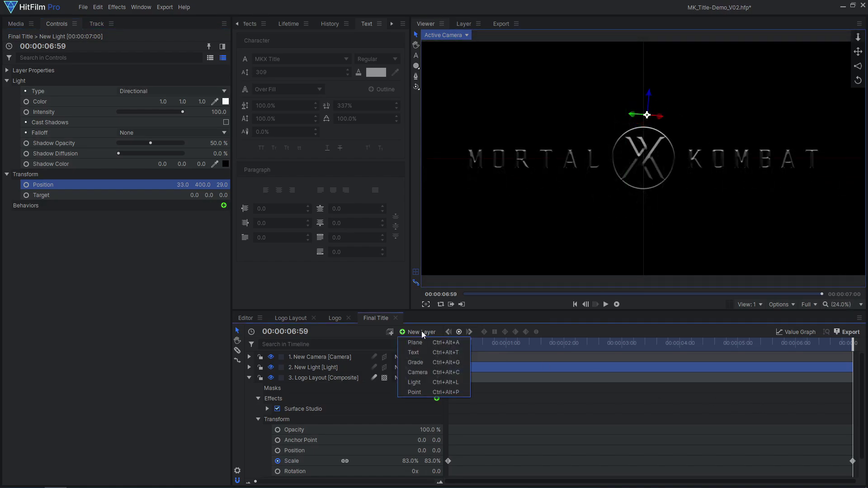
left_click(424, 382)
scroll(663, 189, "up", 2)
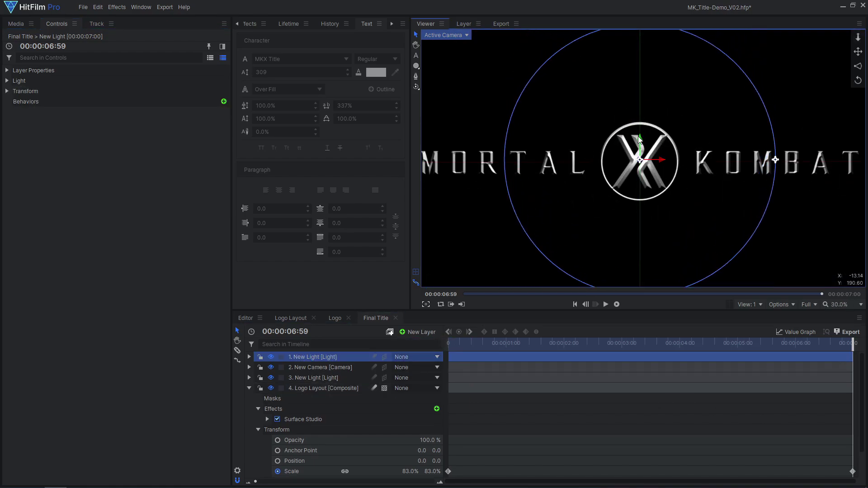
left_click(6, 81)
left_click(225, 101)
left_click(519, 174)
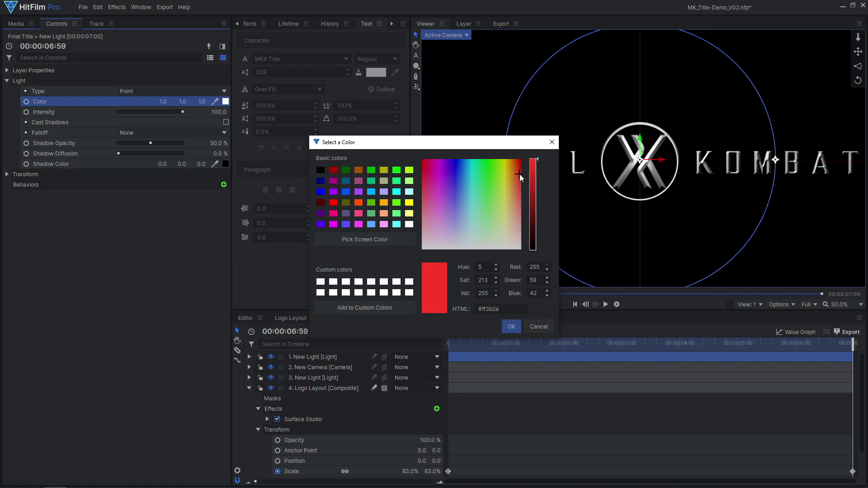
left_click(511, 326)
- Place the red light at Z 373 with Curve falloff, about 1401 px reach, and lower intensity
left_click(7, 174)
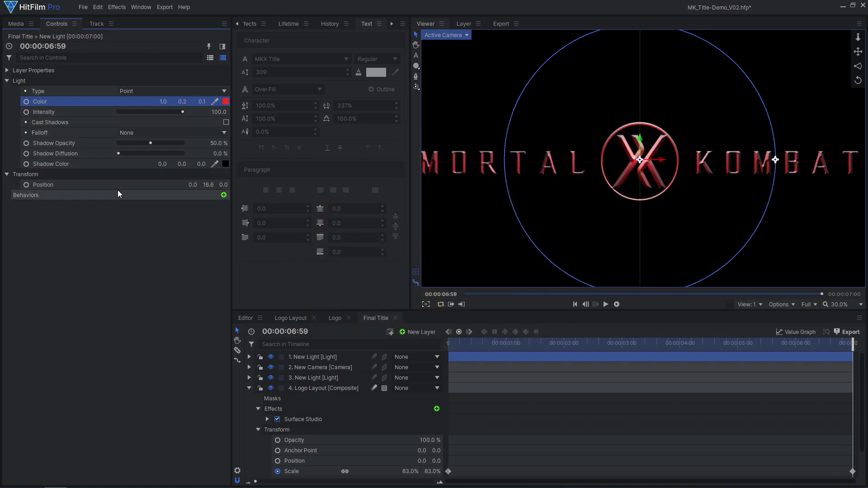
left_click_drag(199, 185, 202, 185)
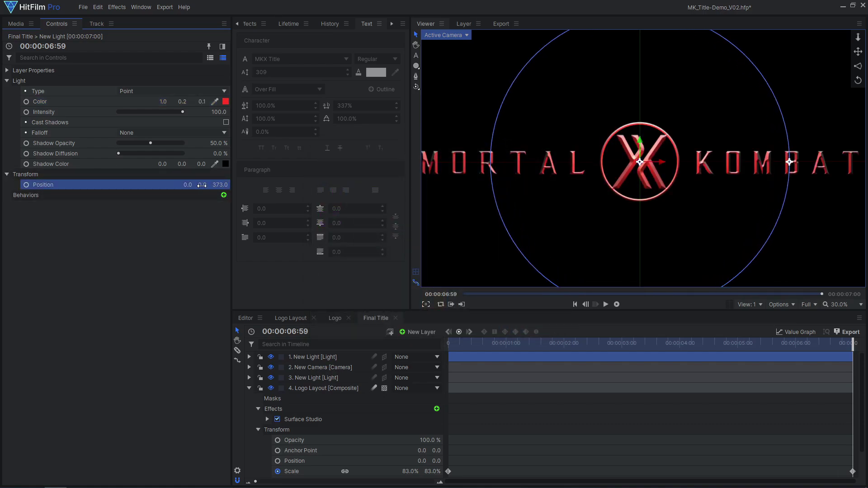
left_click(150, 132)
left_click(149, 167)
left_click(218, 143)
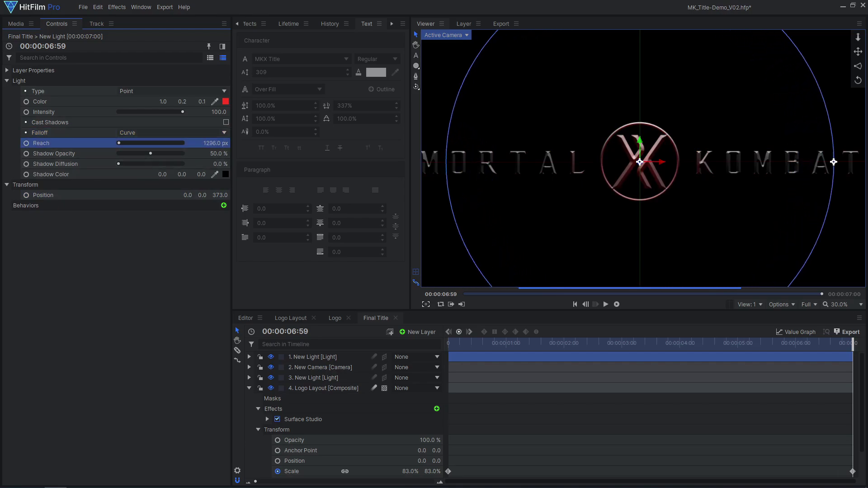
left_click_drag(834, 162, 849, 161)
scroll(849, 161, "up", 2)
left_click_drag(183, 112, 118, 112)
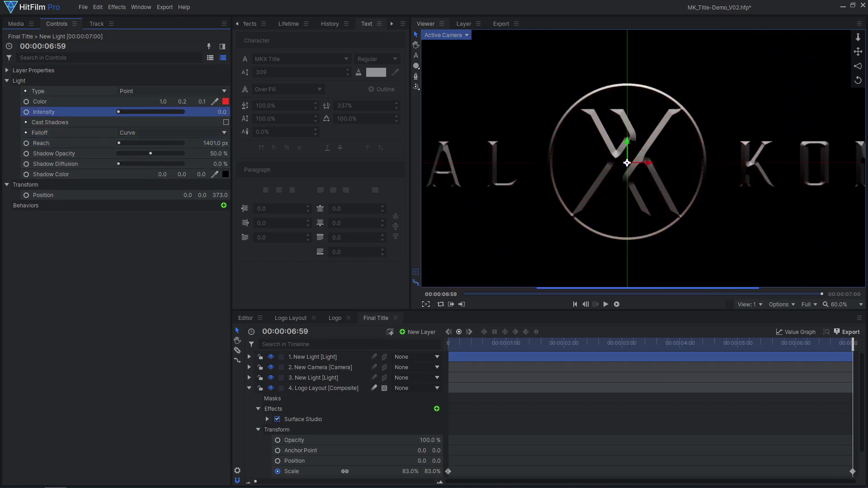
- Raise the Logo Layout's Surface Studio external material specular from 50% to 100%
left_click(328, 388)
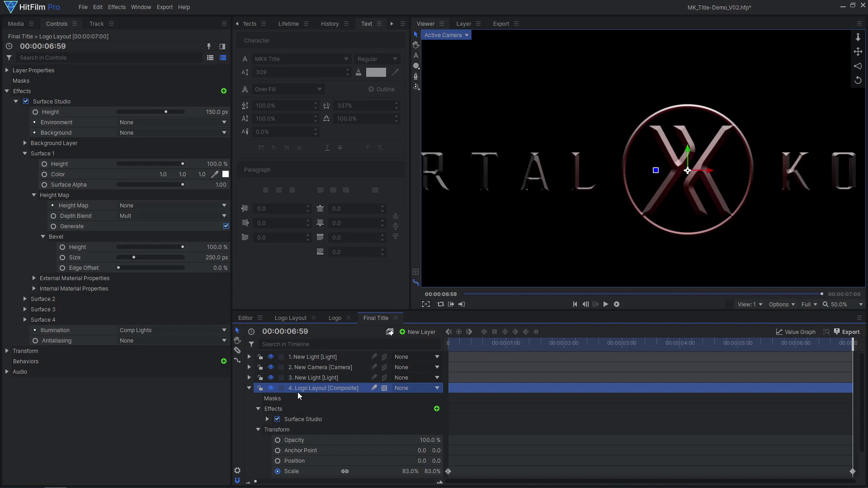
left_click(34, 279)
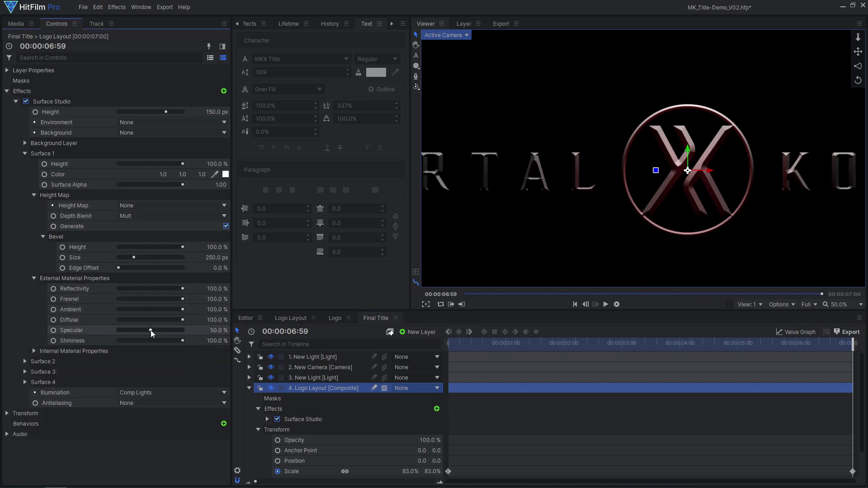
left_click_drag(151, 330, 213, 330)
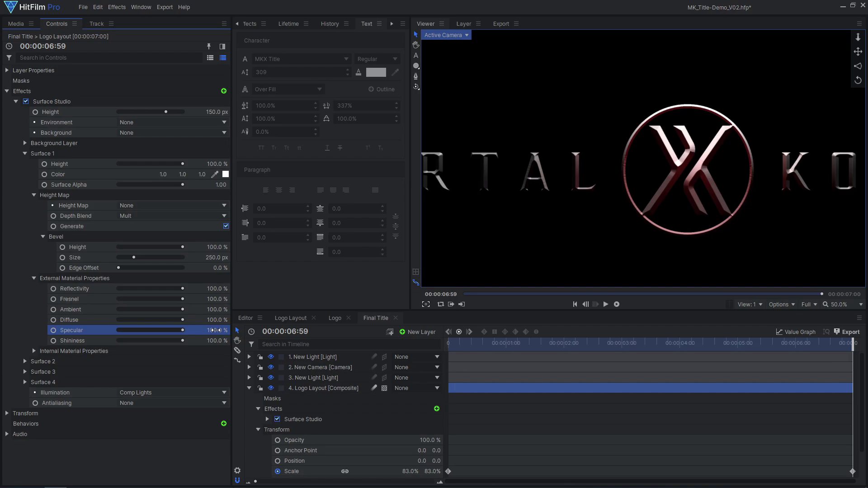
- Import BG_Image.jpg and make a composite shot from it
left_click_drag(865, 453, 164, 206)
left_click_drag(49, 186, 40, 365)
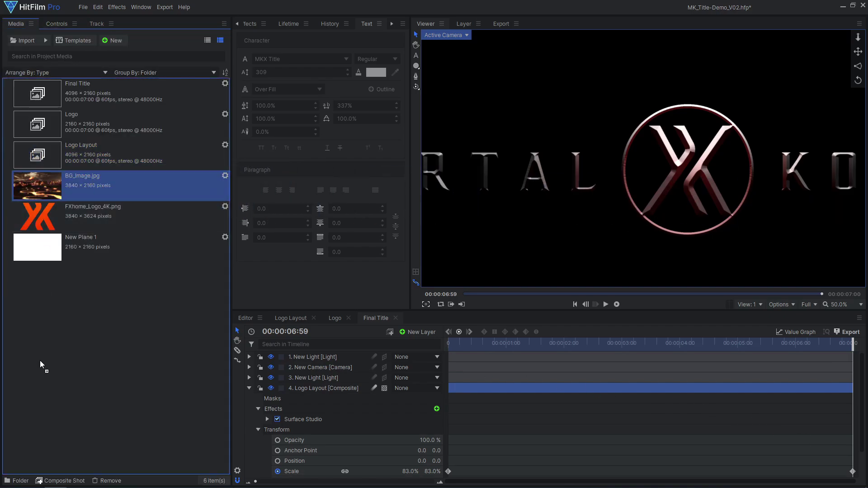
left_click_drag(62, 470, 63, 482)
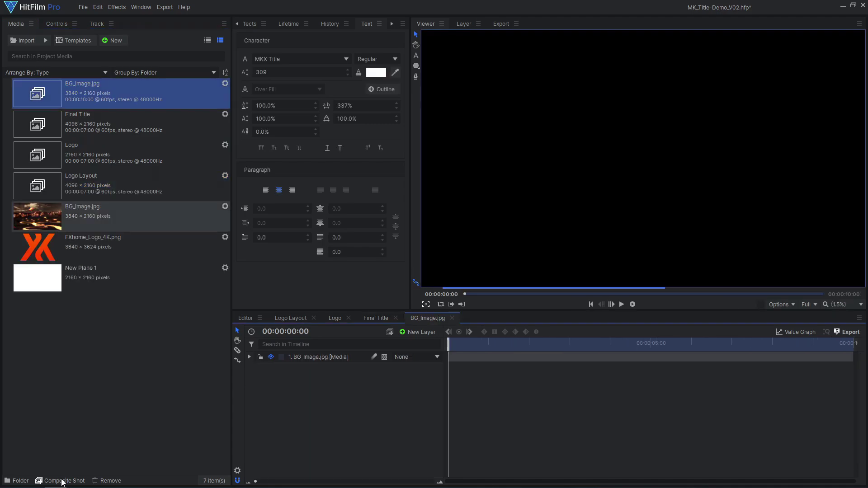
- Blur the BG_Image.jpg background with a 110 px radius, then return to Final Title
left_click(329, 358)
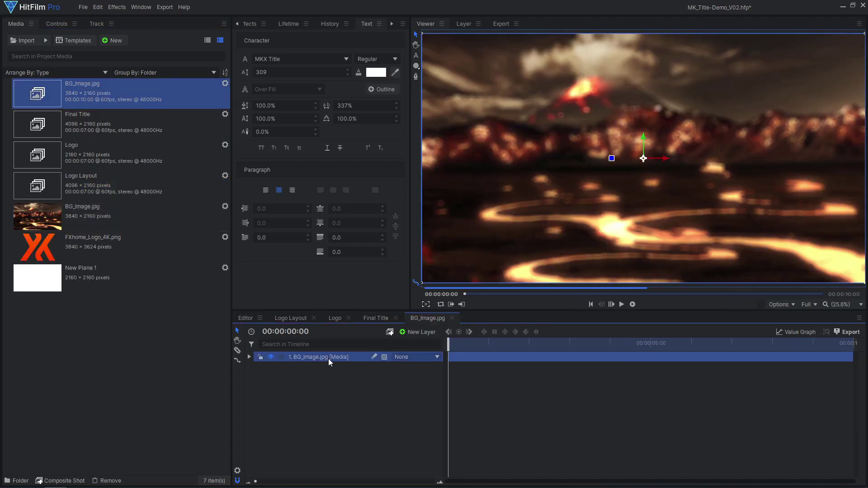
left_click(55, 25)
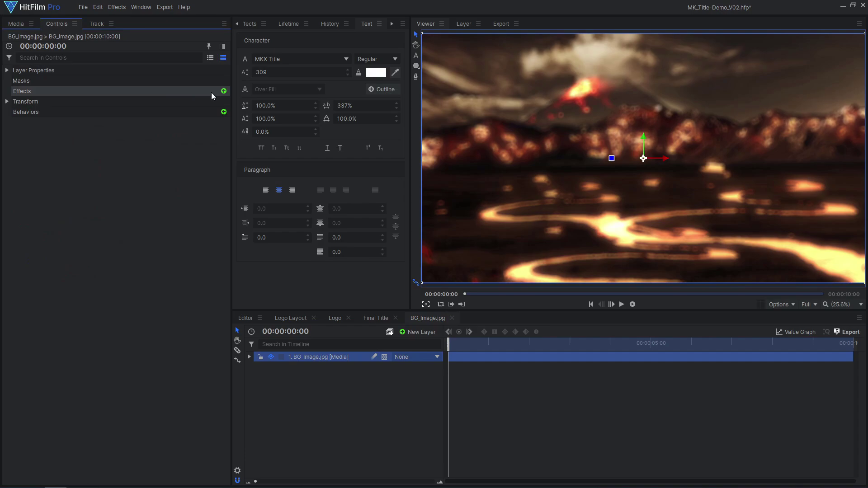
left_click(223, 91)
type("blur")
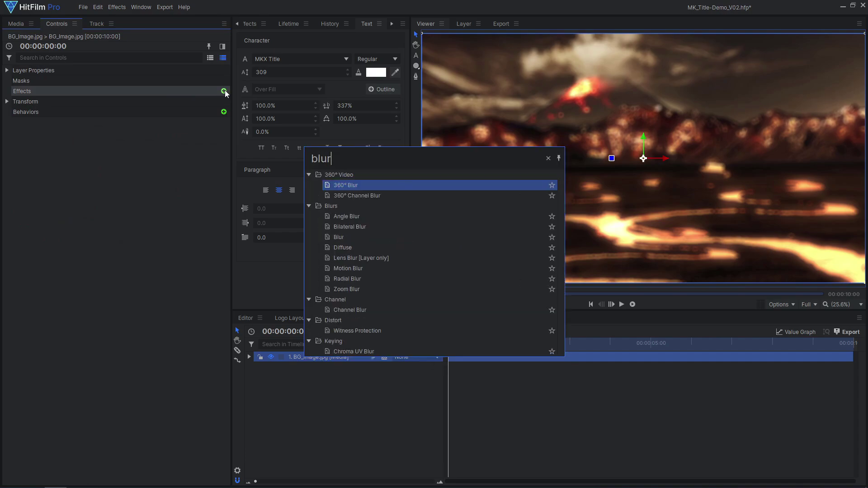
key("Down")
key("Down")
key("Down")
key("Down")
key("Down")
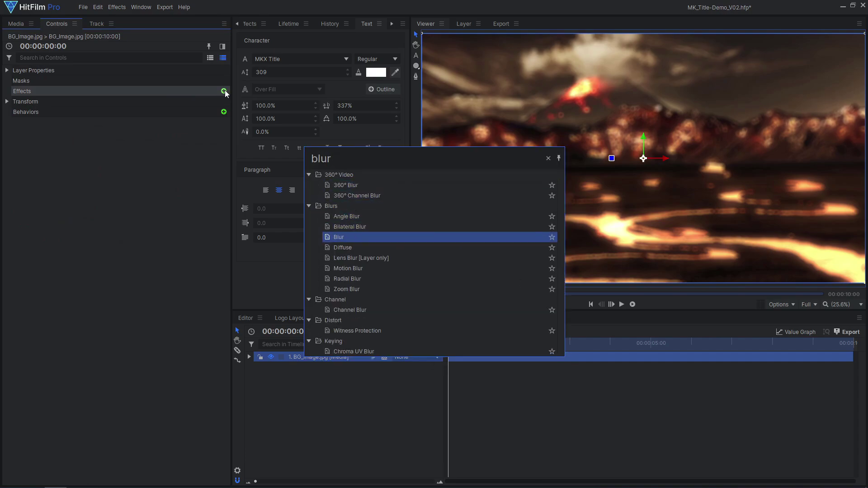
key("Return")
left_click(16, 101)
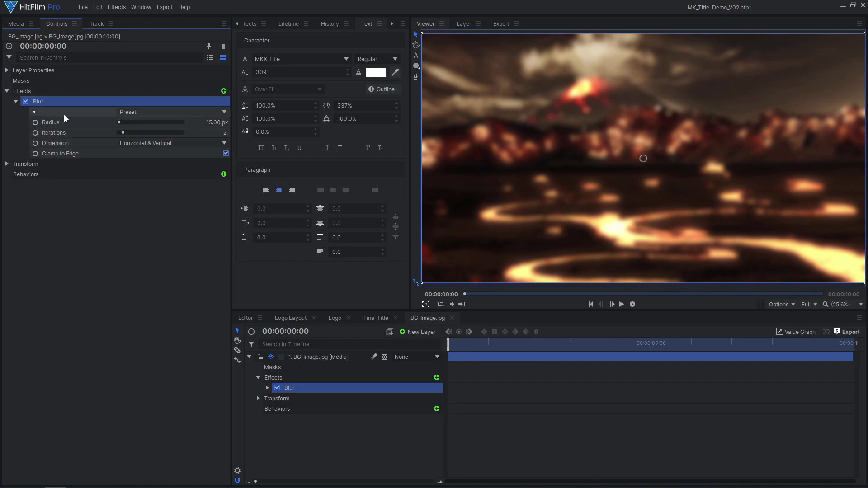
left_click_drag(215, 123, 235, 122)
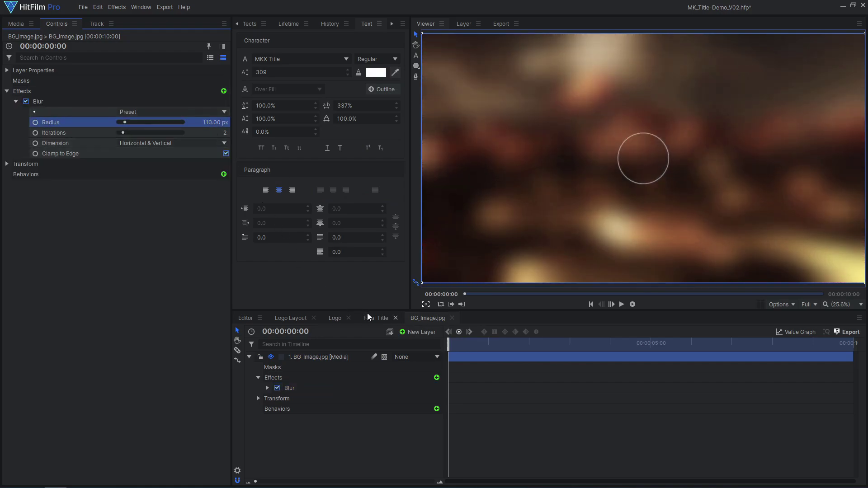
left_click(374, 317)
- Add the blurred BG_Image.jpg composite to Final Title as a hidden layer
left_click(16, 24)
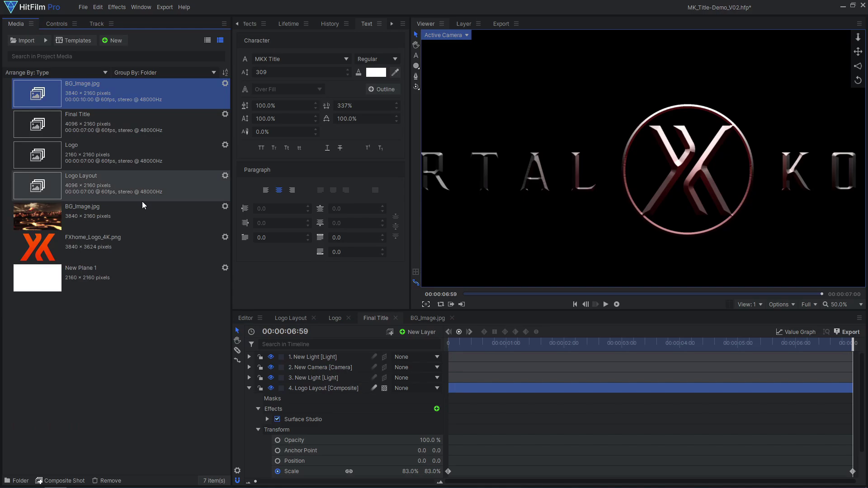
left_click(249, 388)
left_click_drag(116, 102, 308, 405)
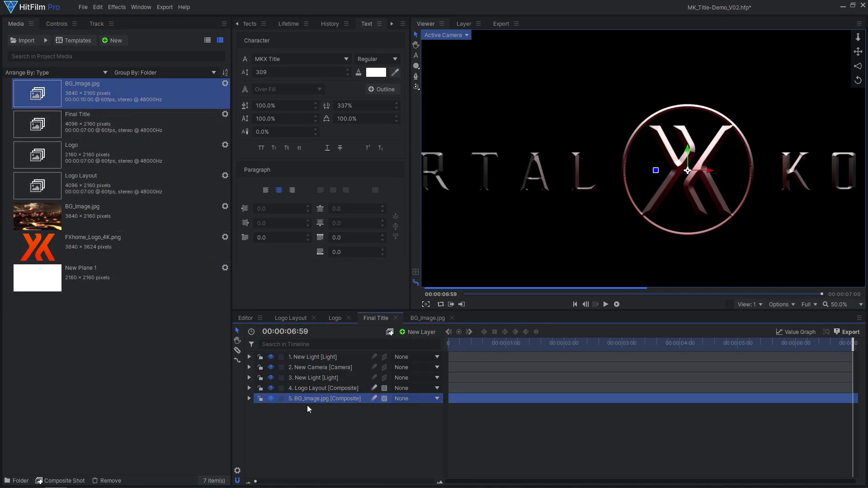
left_click(271, 399)
- Use BG_Image.jpg as the Logo Layout's Surface Studio reflection environment
left_click(322, 389)
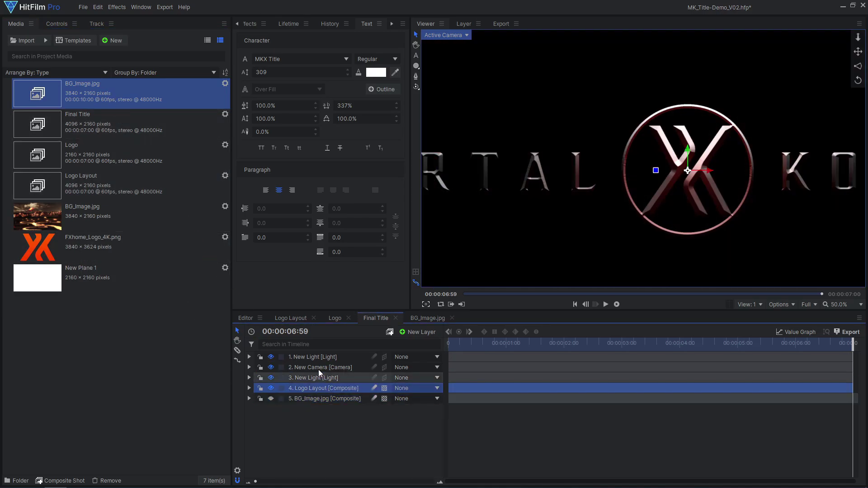
left_click(50, 24)
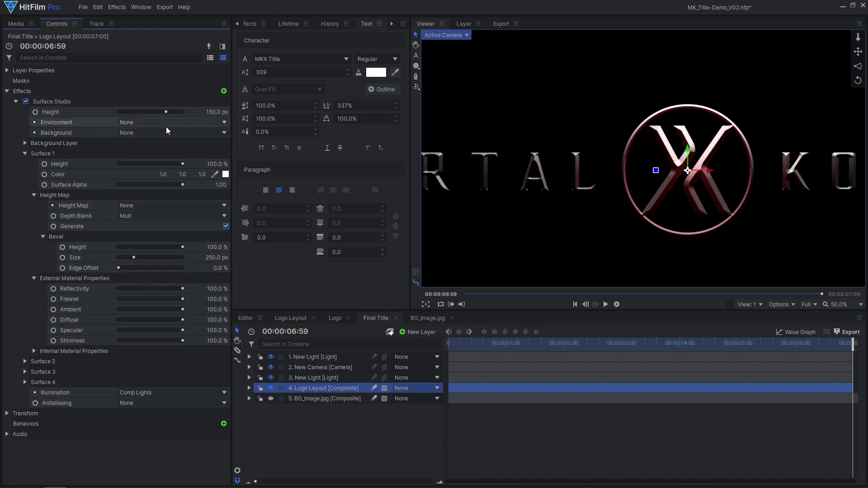
left_click(181, 122)
left_click(167, 184)
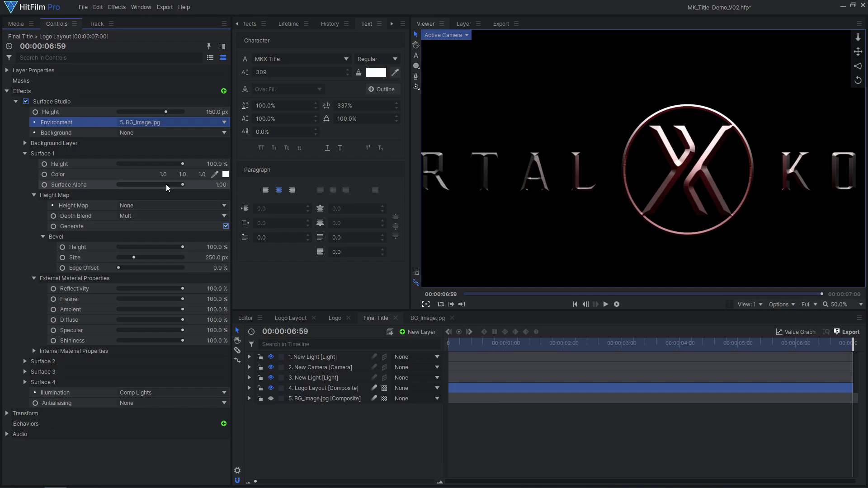
- Lower the surface Fresnel to about 30%, after trying 0% and undoing it
left_click(93, 299)
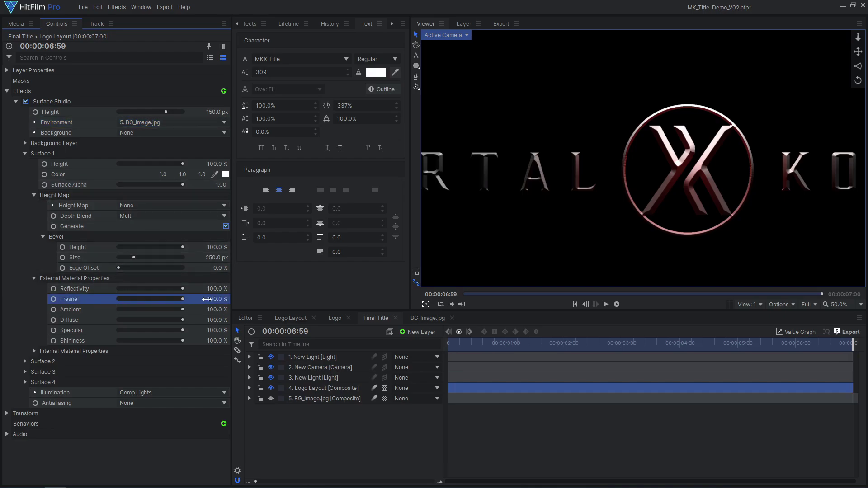
left_click_drag(206, 299, 172, 299)
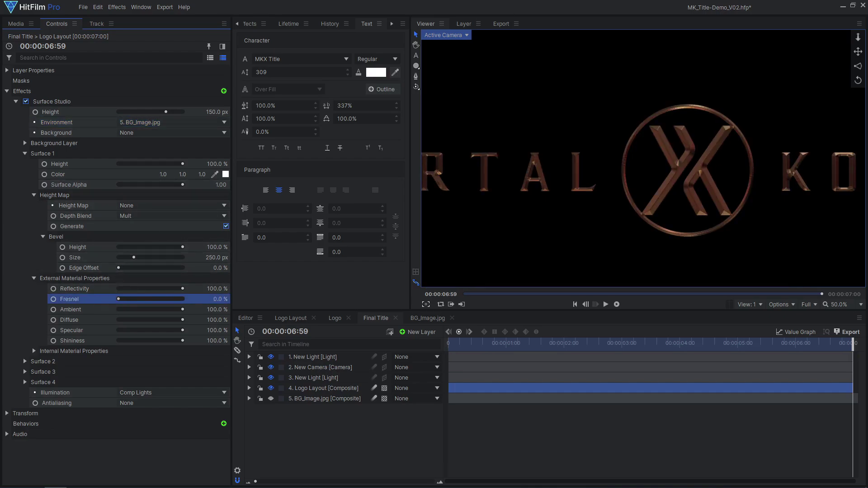
key("ctrl+z")
left_click_drag(213, 299, 197, 299)
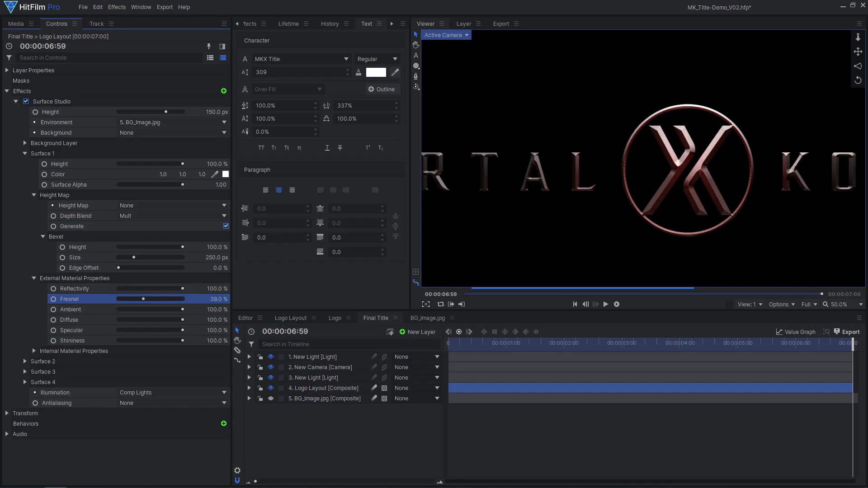
scroll(537, 183, "up", 5)
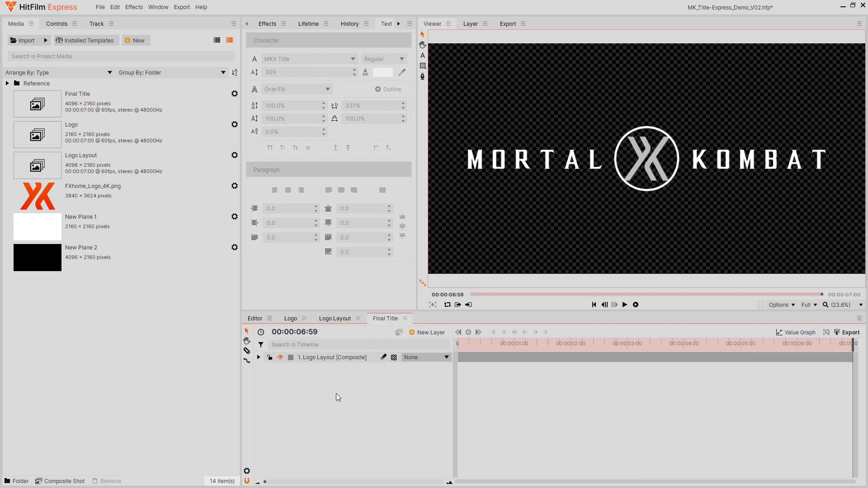
- Create a composite shot named Height Map from the Logo Layout media item
right_click(177, 166)
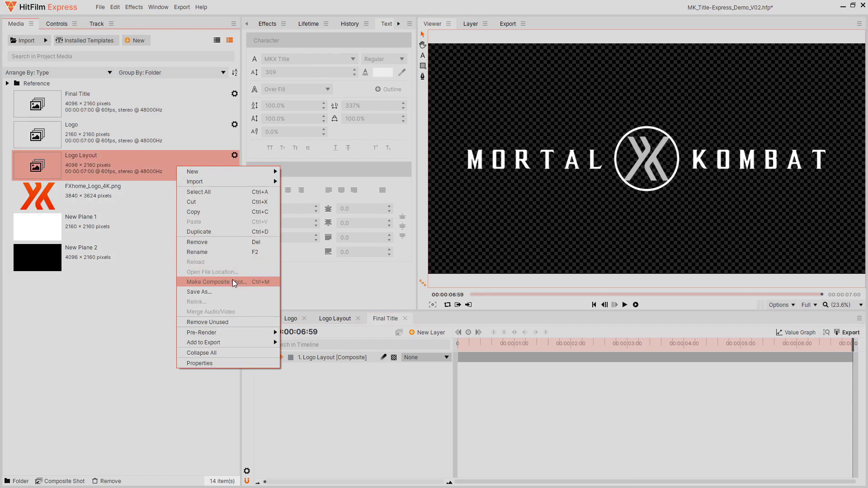
left_click(235, 283)
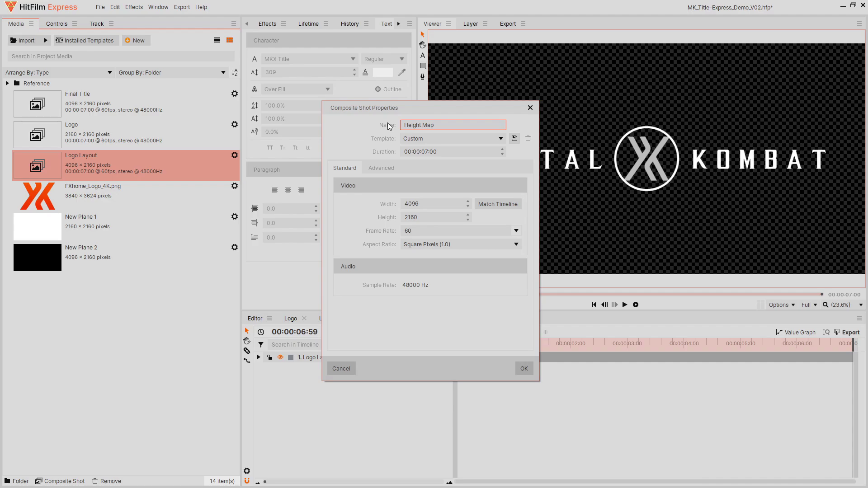
left_click(526, 369)
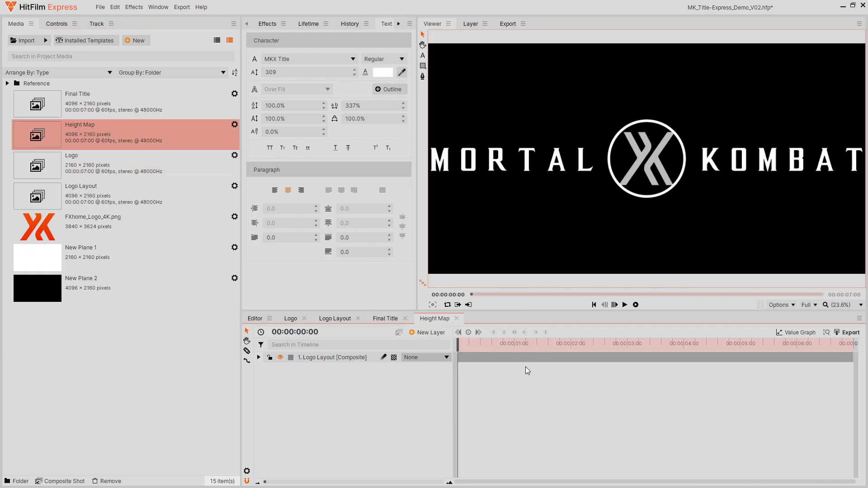
- Add a Matte Cleaner effect to the Logo Layout layer with View Matte on
left_click(352, 360)
left_click(50, 25)
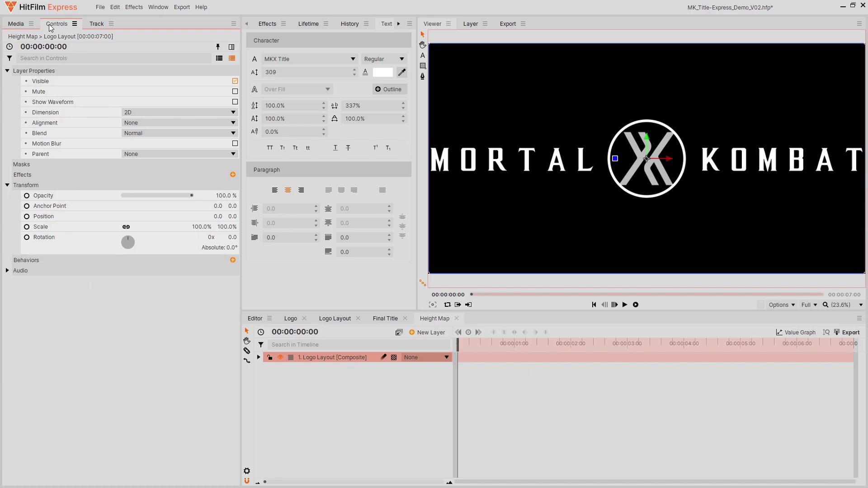
left_click(233, 175)
type("mat")
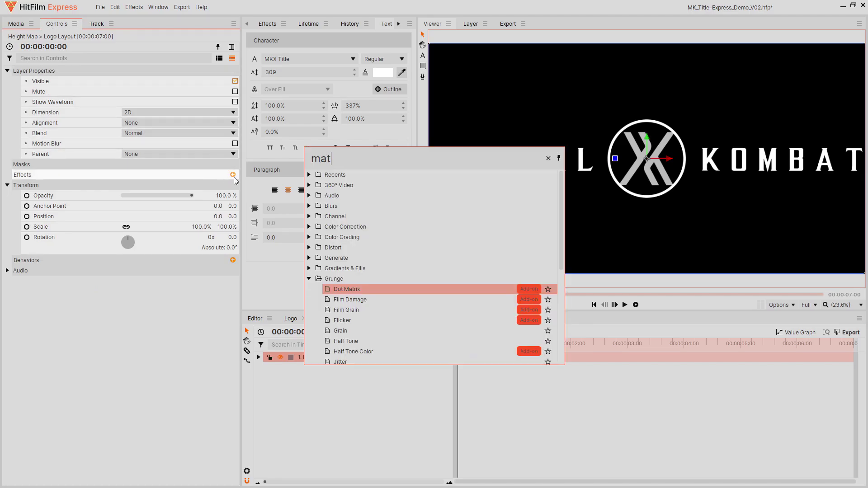
type("te")
key("Return")
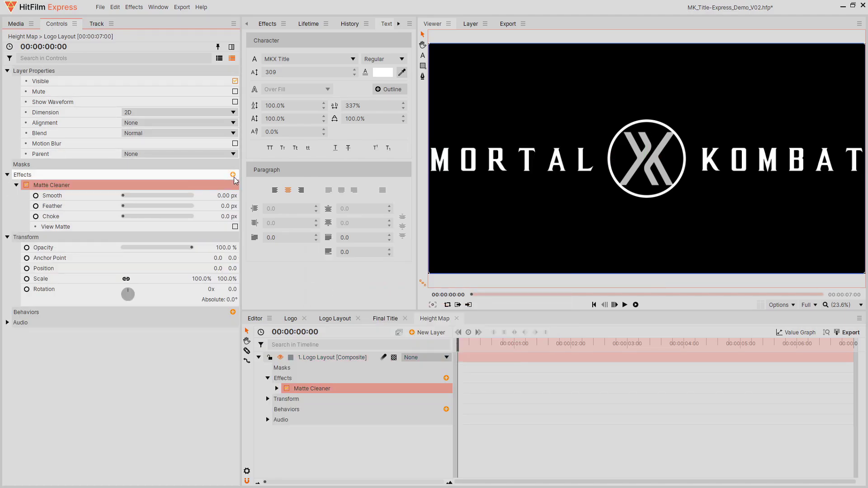
left_click(234, 226)
- Set the Matte Cleaner Feather to 110 px and Smooth to 2 px
scroll(593, 157, "up", 3)
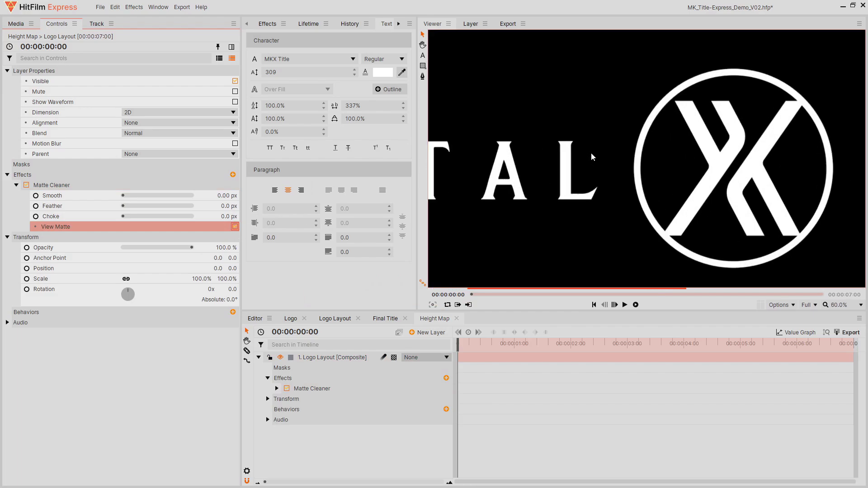
scroll(592, 167, "up", 2)
left_click_drag(227, 206, 291, 205)
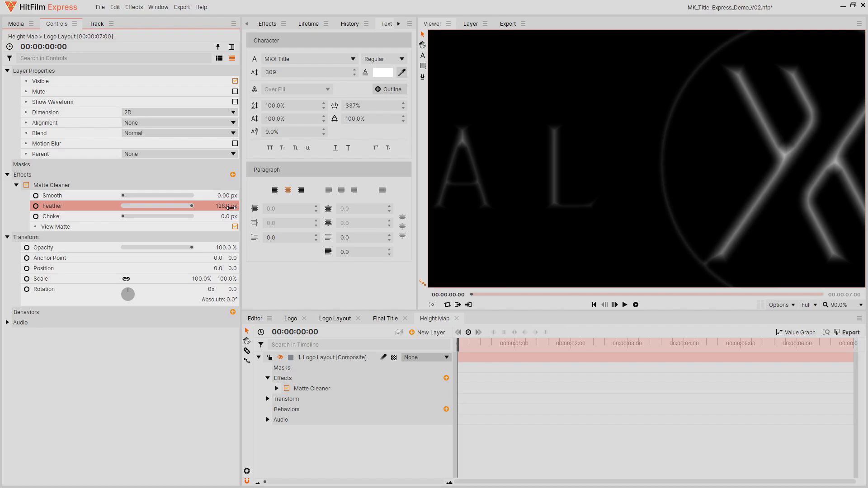
type("10")
key("Return")
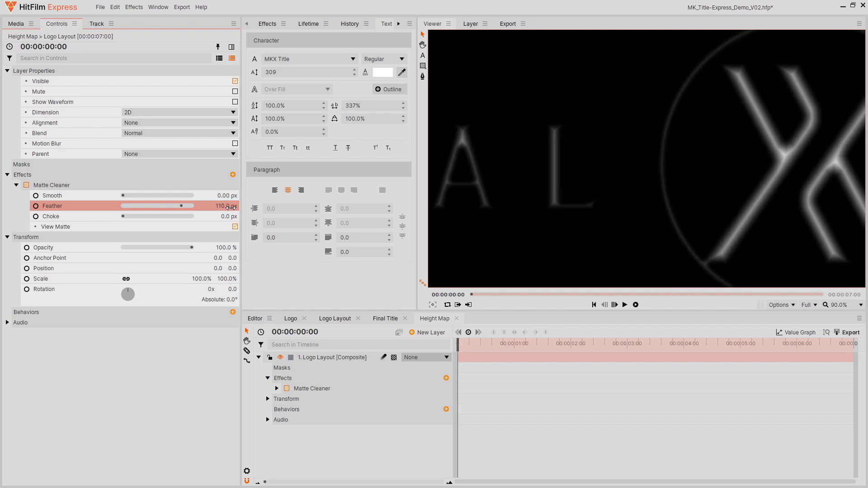
left_click_drag(224, 196, 224, 196)
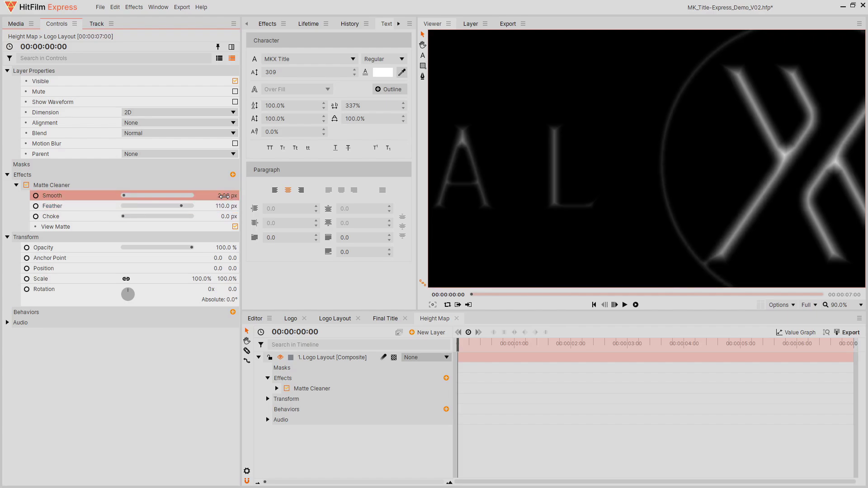
left_click(26, 186)
left_click(26, 185)
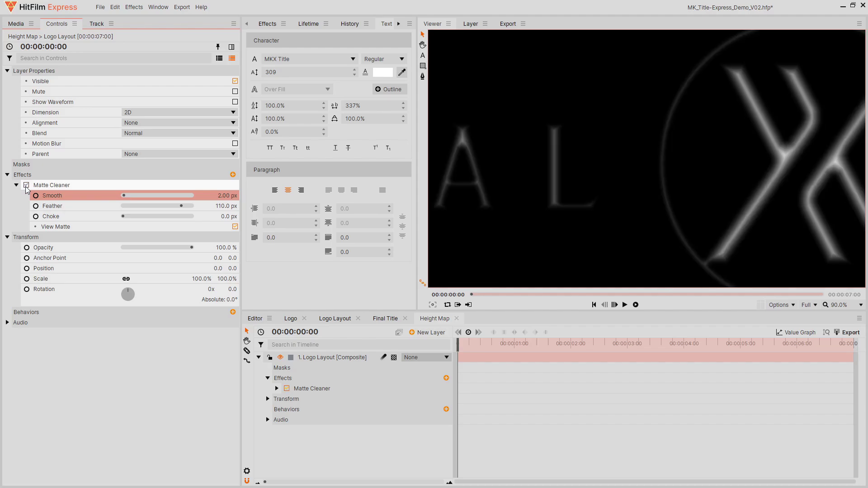
- Add the Height Map comp to Final Title, parented to Logo Layout
left_click(379, 319)
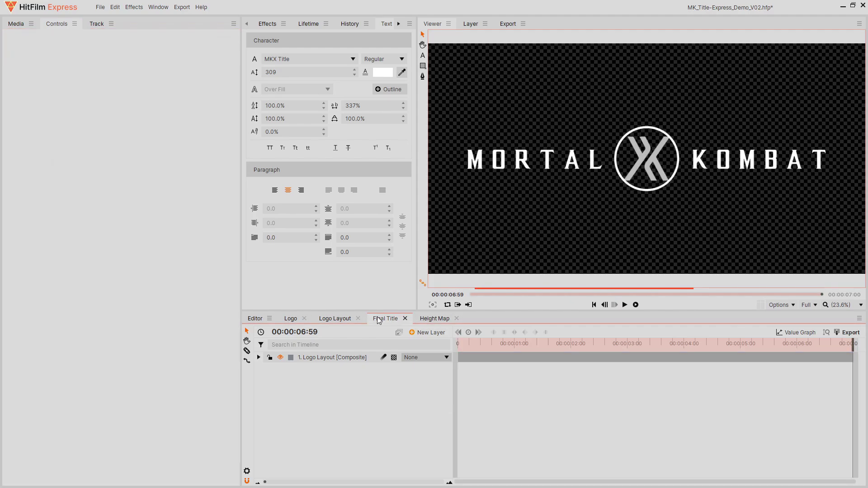
left_click(13, 28)
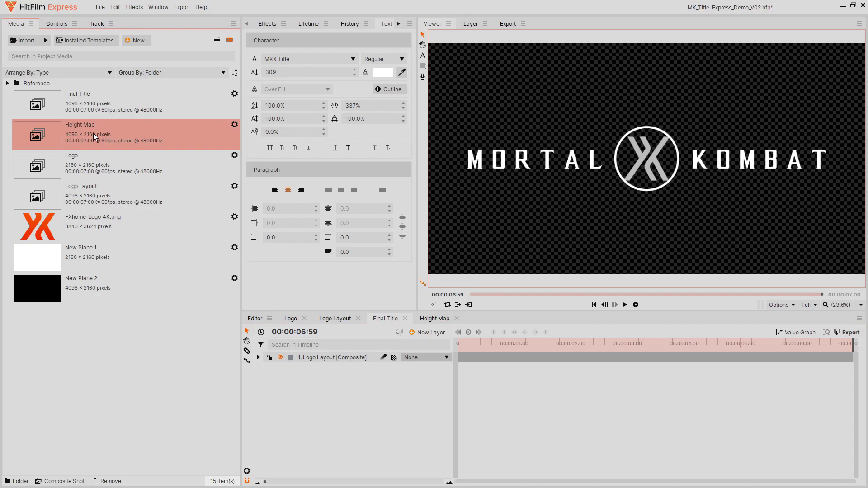
left_click_drag(95, 135, 333, 359)
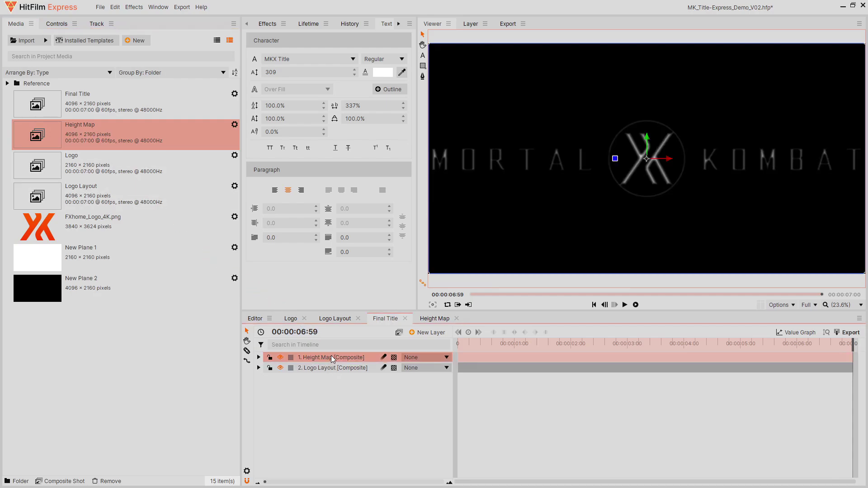
left_click(415, 360)
left_click(423, 382)
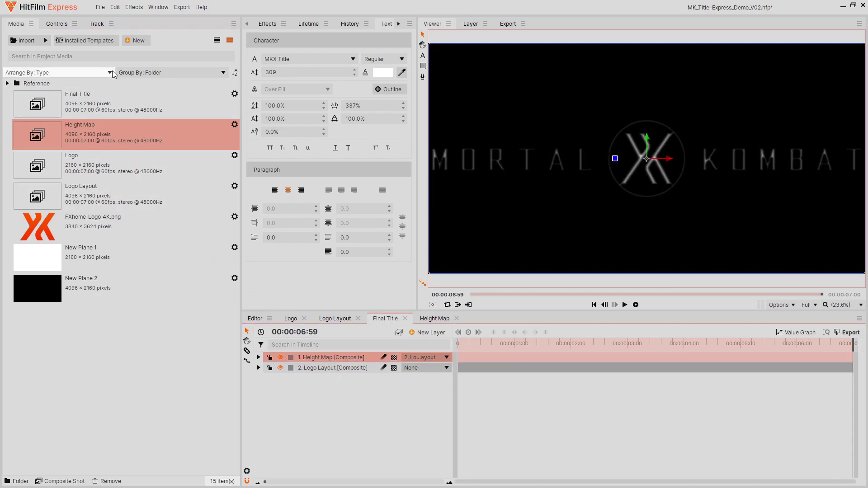
- Reset Height Map's transform to 100% scale, hide it, and move it below Logo Layout
left_click(62, 27)
right_click(37, 186)
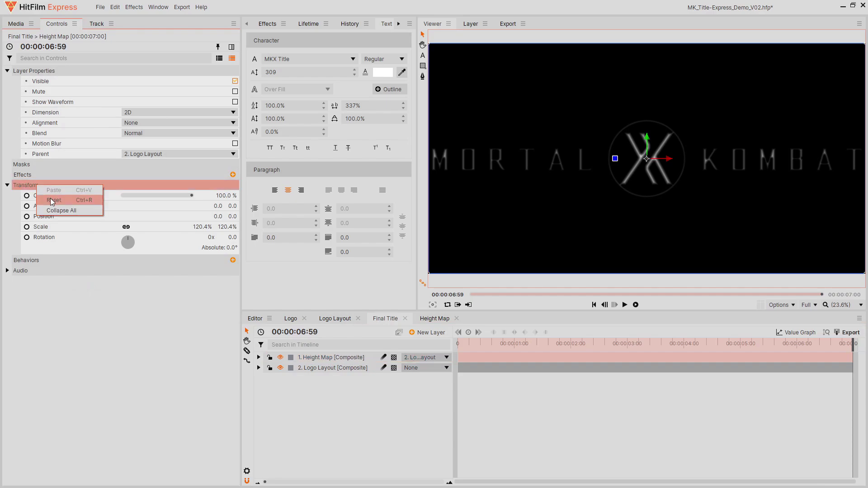
left_click(52, 202)
left_click(281, 357)
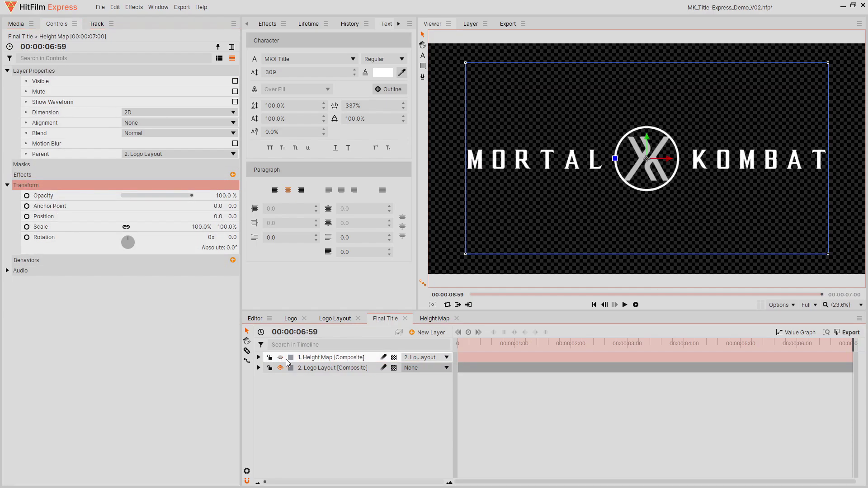
left_click_drag(309, 358, 311, 374)
left_click_drag(840, 350, 861, 351)
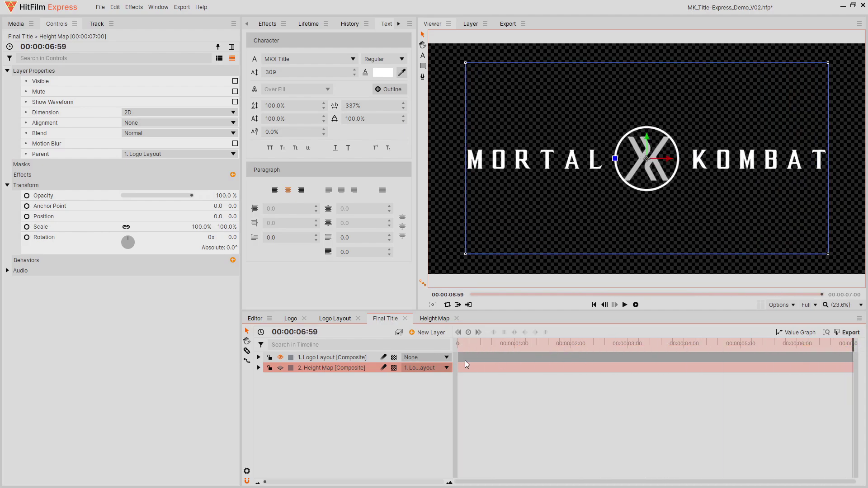
left_click(349, 360)
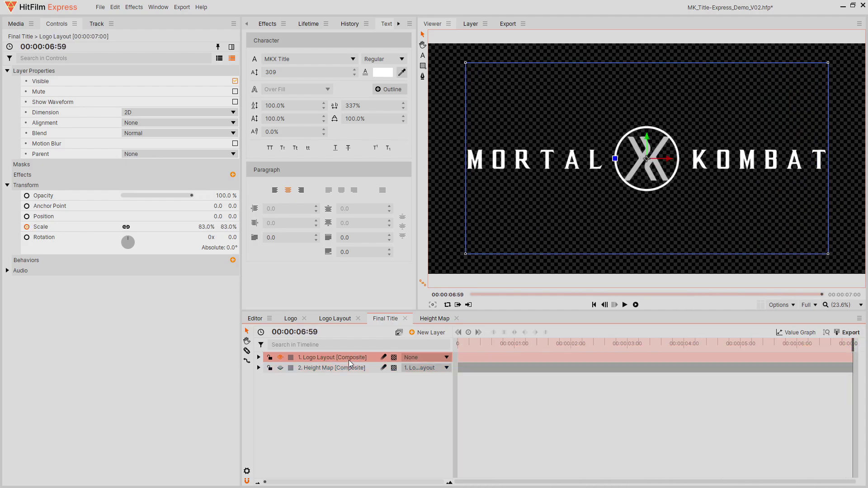
- Add a Parallax effect to Logo Layout using the 2. Height Map layer as its height map
left_click(233, 175)
type("para")
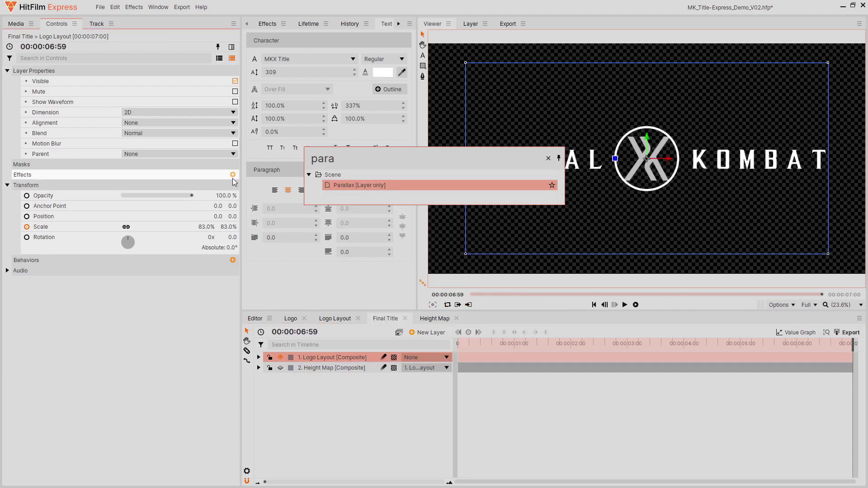
key("Return")
scroll(612, 162, "up", 3)
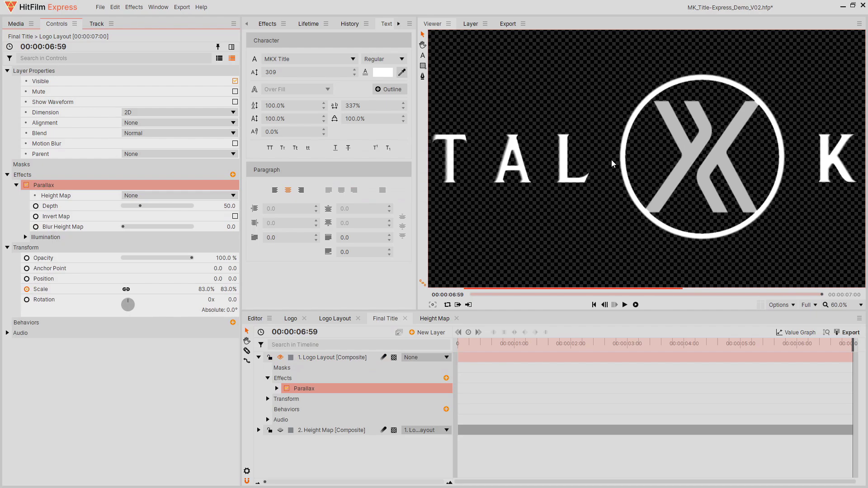
left_click(171, 192)
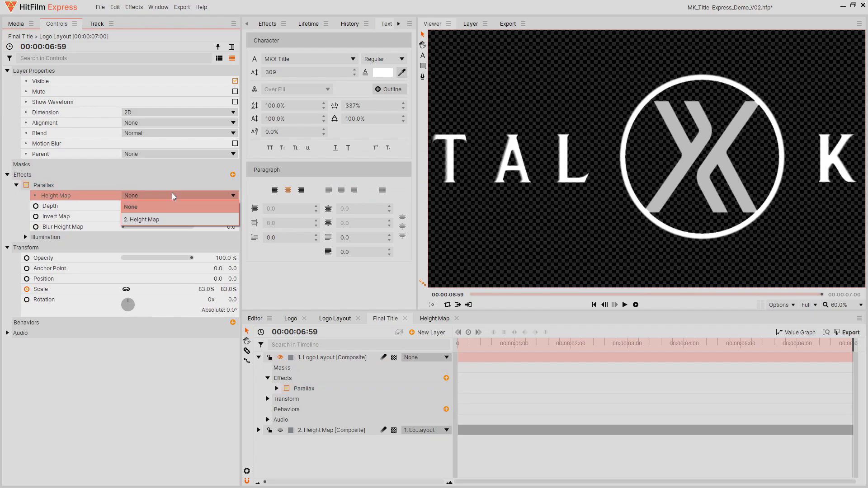
left_click(173, 218)
left_click(28, 185)
left_click(28, 187)
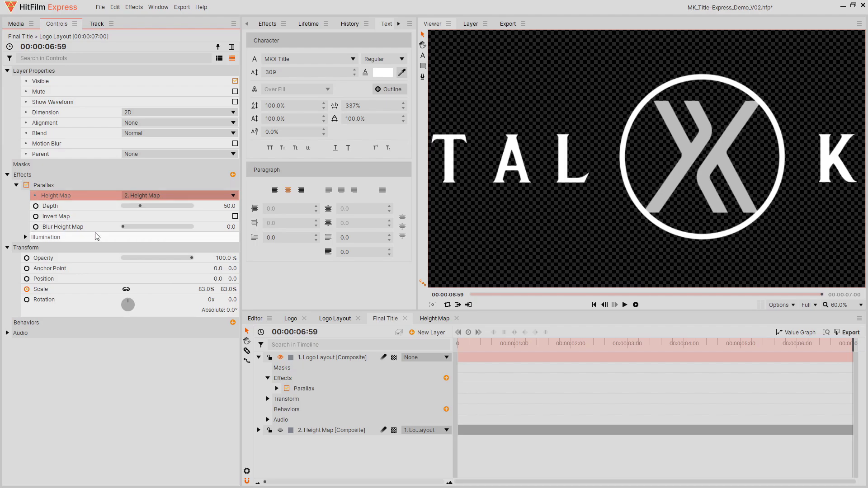
left_click(423, 332)
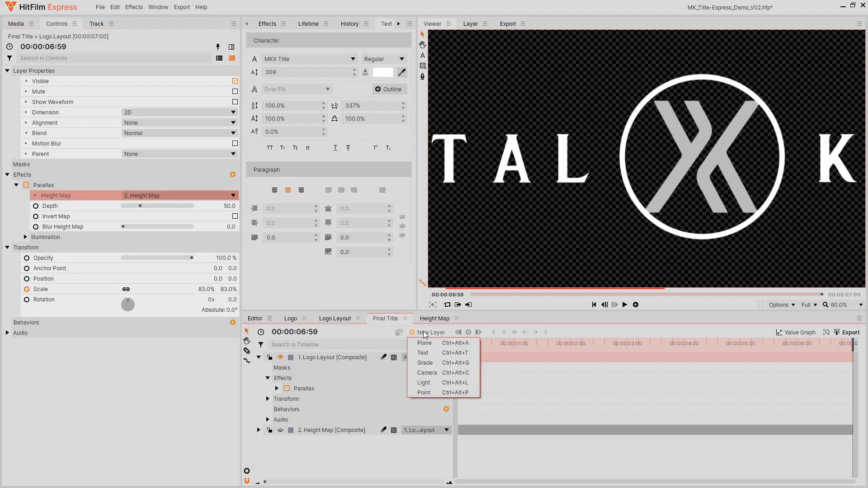
- Add a point light with a camera and raise the light above the logo
left_click(441, 383)
left_click(460, 270)
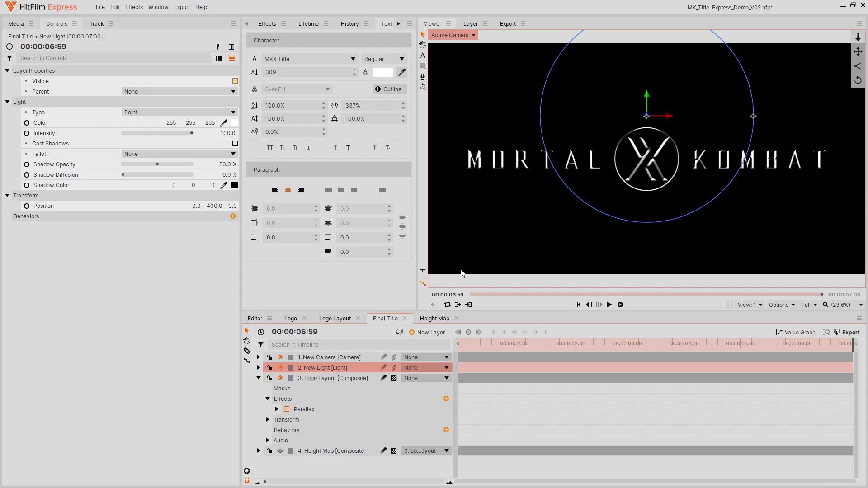
left_click_drag(233, 206, 232, 207)
- Set Logo Layout's Parallax to an inverted map, depth 30, height map blur 6
left_click(334, 378)
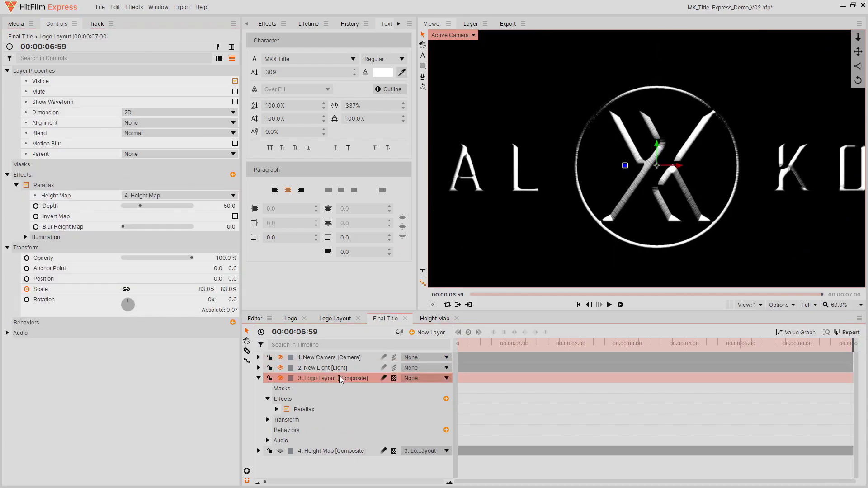
left_click(235, 216)
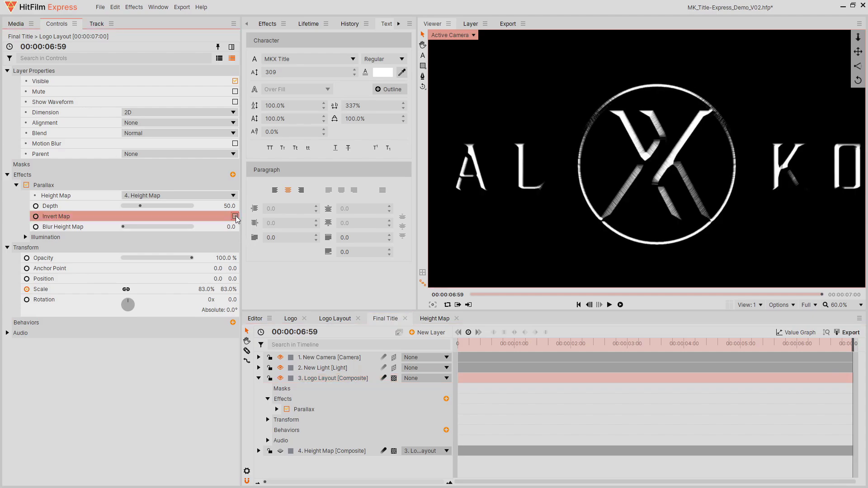
left_click(236, 216)
left_click(236, 216)
left_click(216, 206)
type("30")
key("Return")
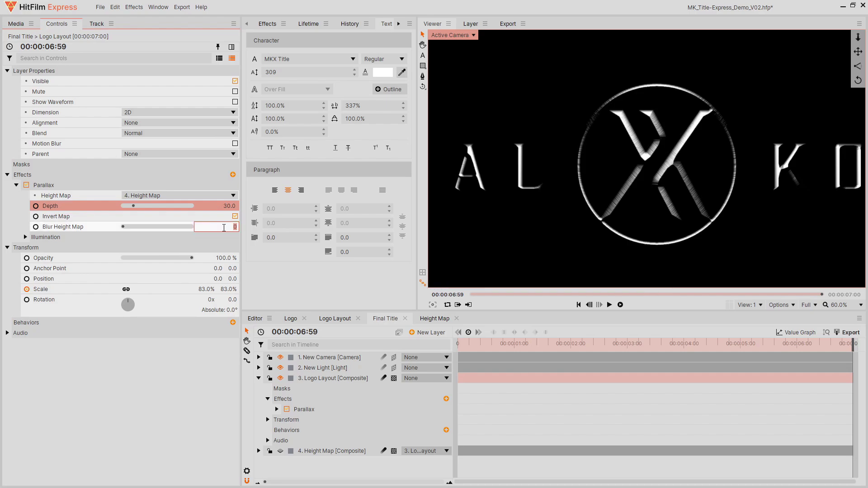
type("6")
key("Return")
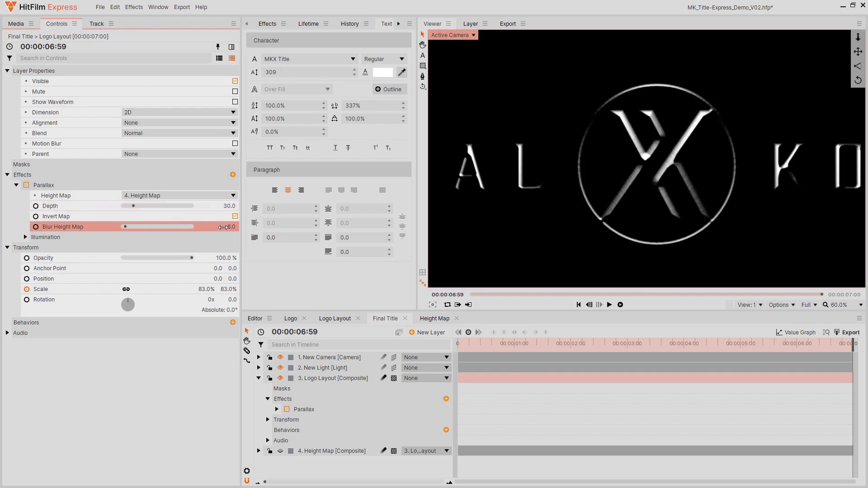
- Add a second light set to Ambient with lowered intensity
left_click(416, 336)
left_click(432, 385)
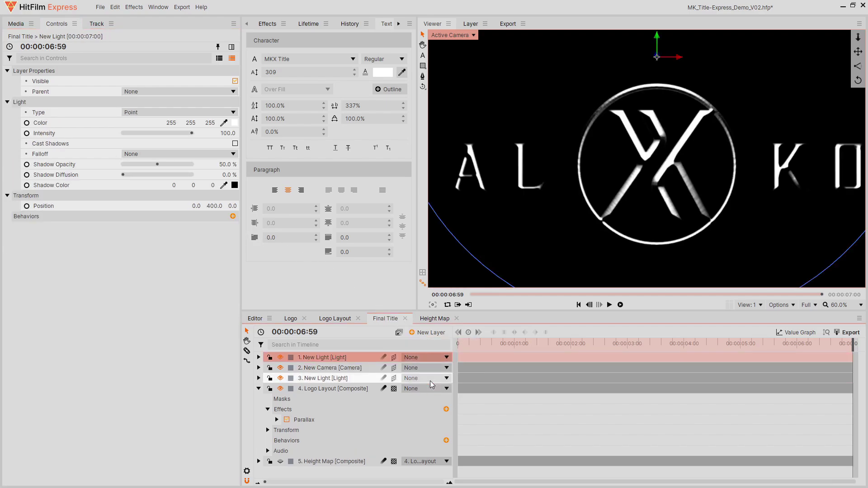
left_click(213, 115)
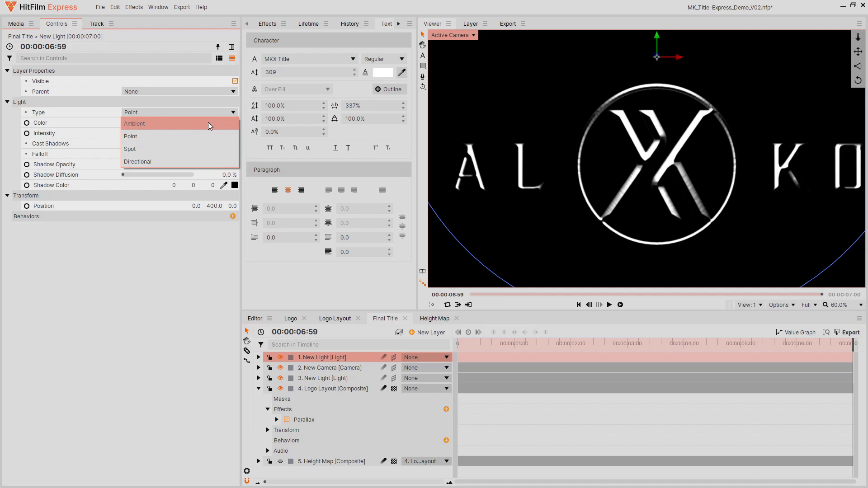
left_click(209, 126)
left_click_drag(192, 123, 127, 122)
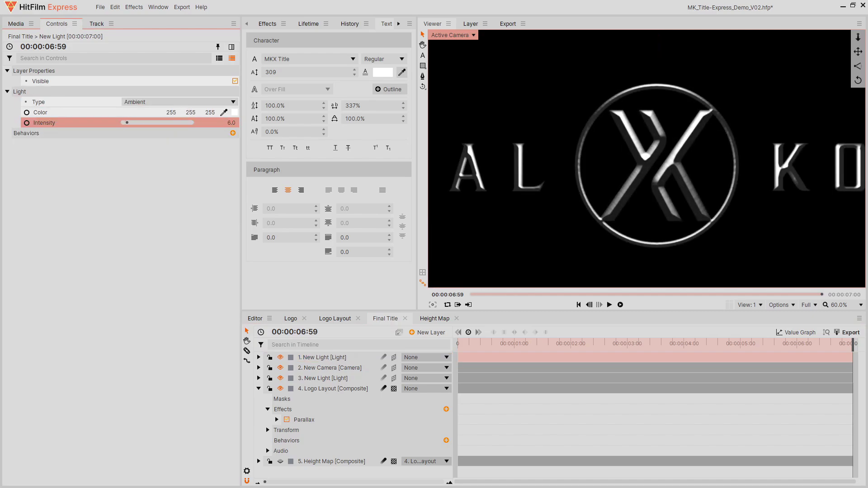
- Raise the Parallax material Diffuse on Logo Layout to 65%
left_click(312, 420)
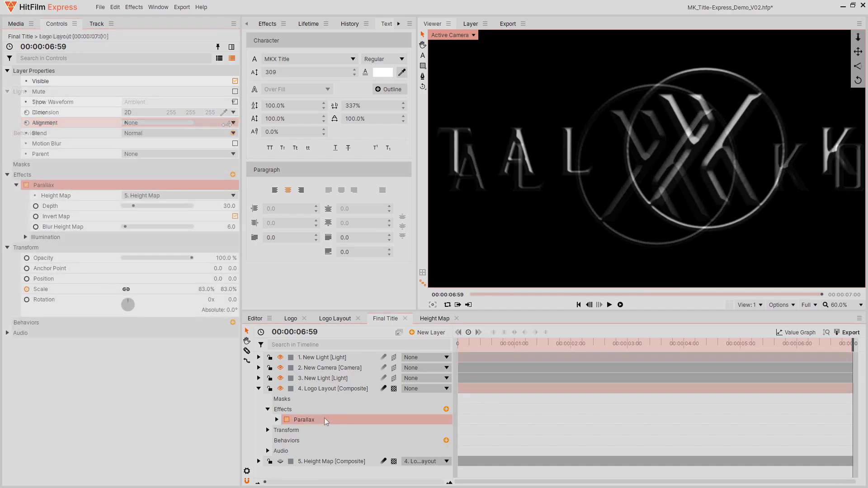
left_click(25, 237)
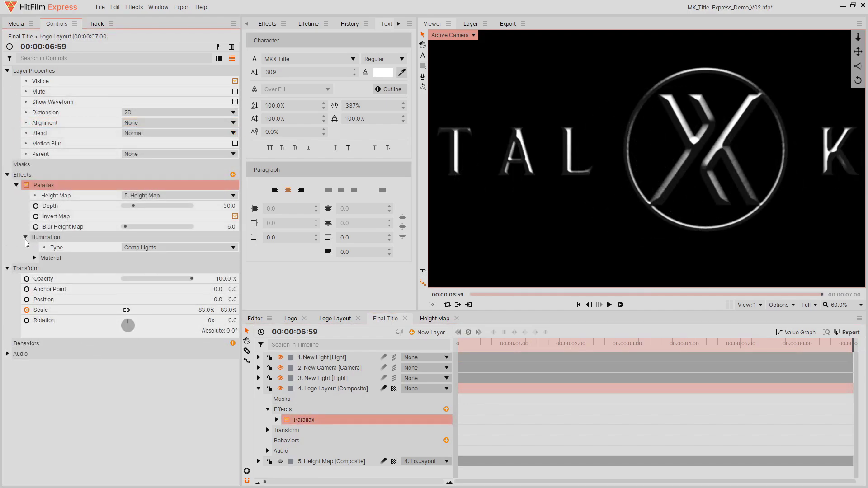
left_click(34, 258)
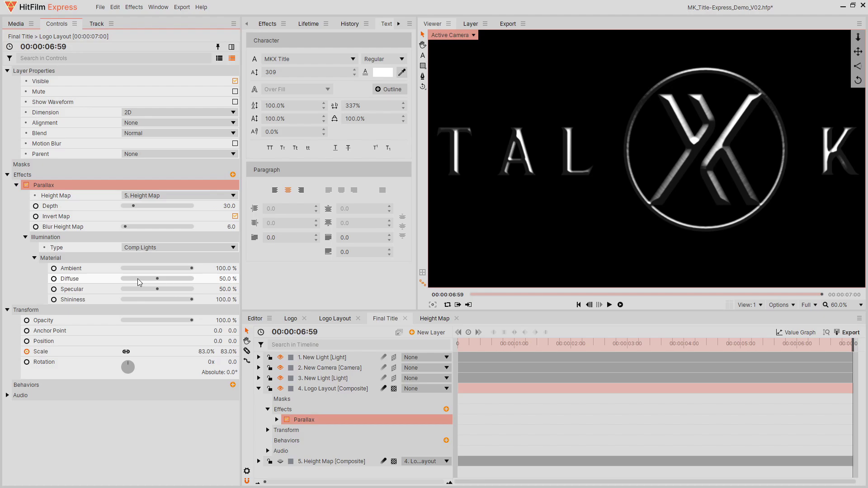
left_click_drag(158, 279, 140, 290)
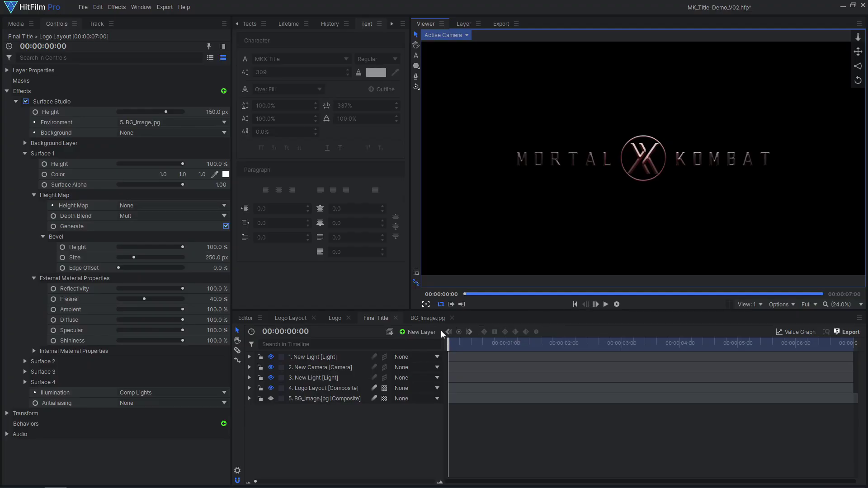
- Add a default plane layer and change its blend mode so the title shows
left_click(427, 332)
left_click(422, 342)
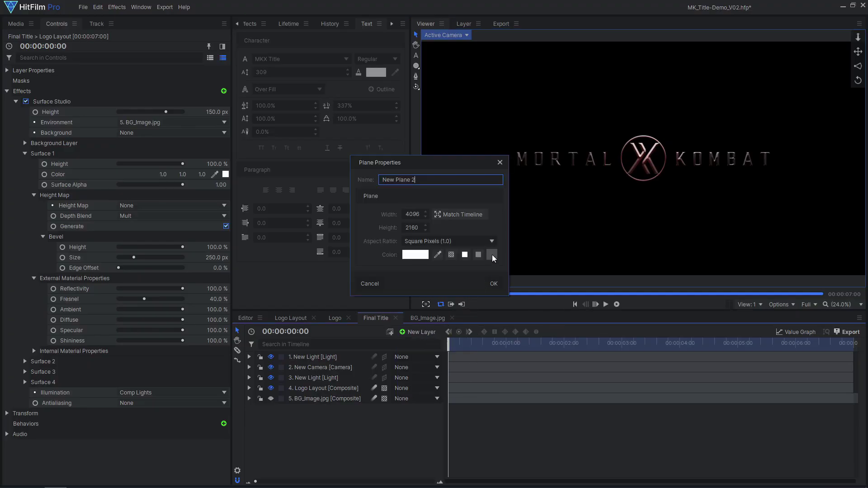
left_click(495, 284)
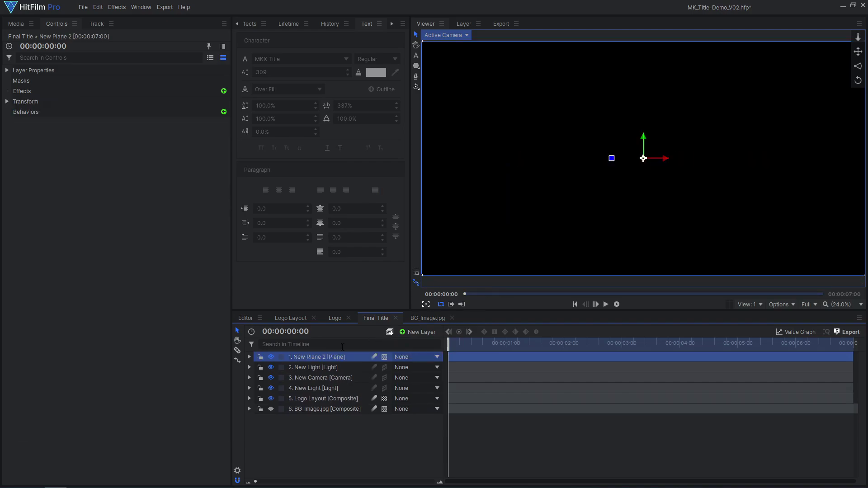
right_click(331, 357)
mouse_move(417, 122)
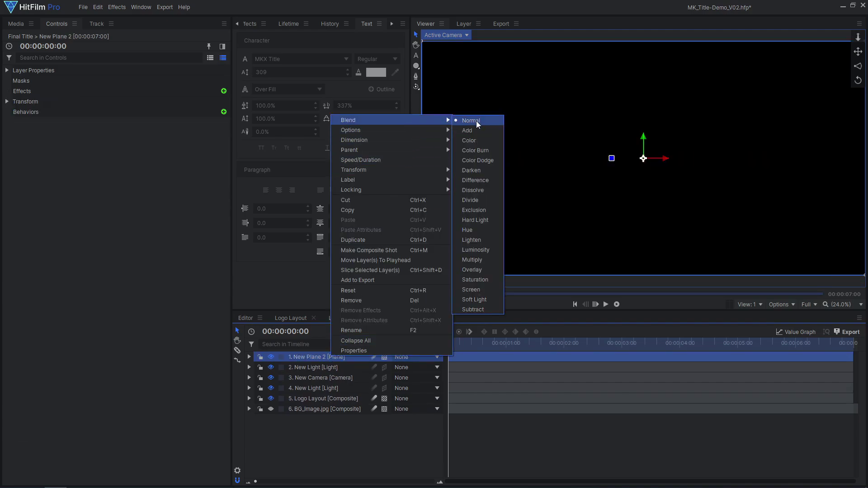
left_click(482, 128)
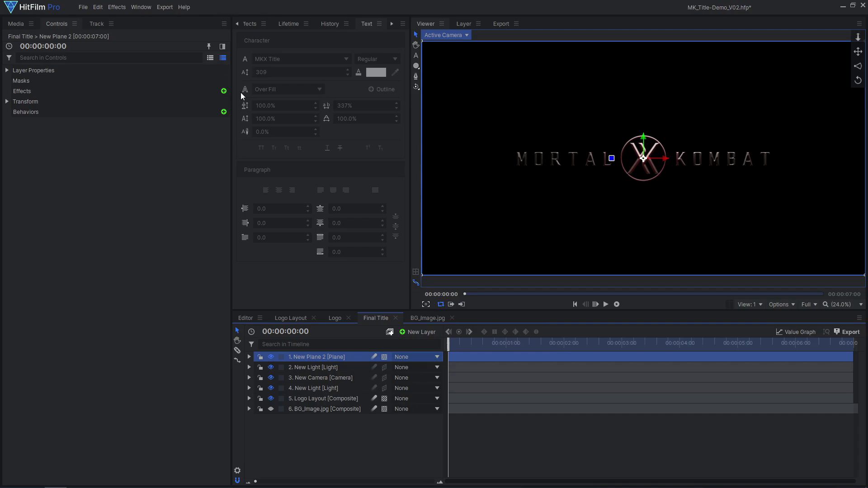
- Add a Custom Light Flares effect to the plane
left_click(223, 91)
type("custom")
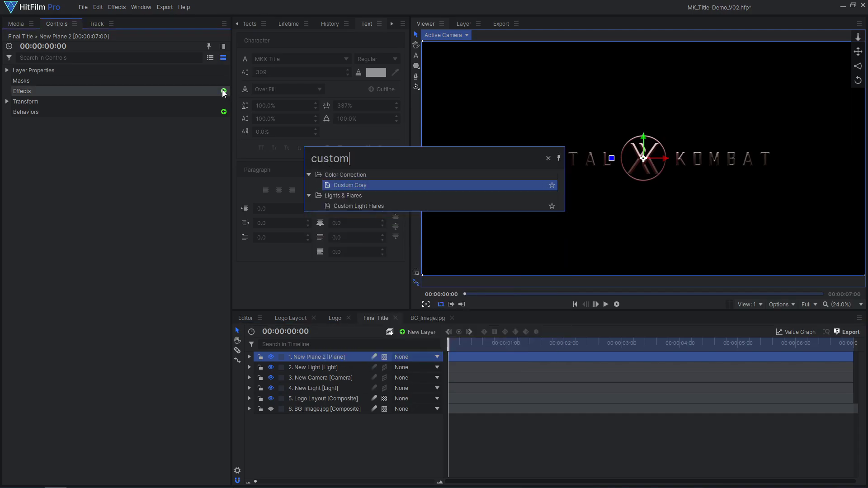
key("Down")
key("Return")
left_click(16, 101)
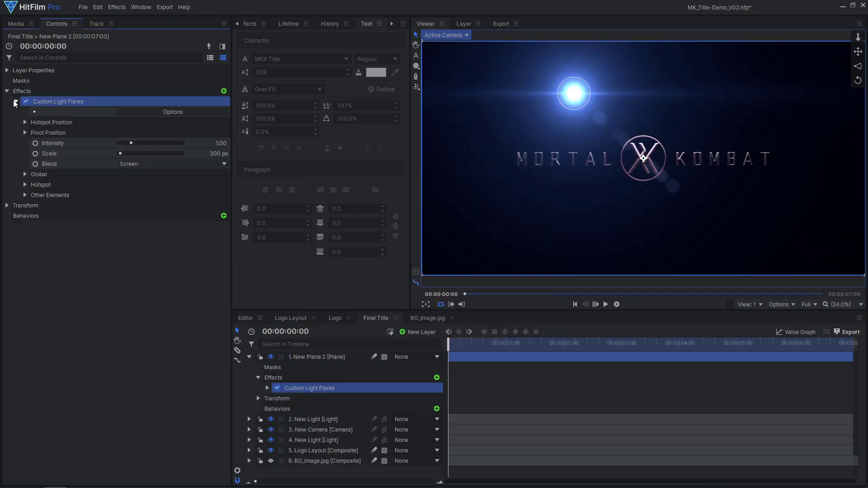
- Load the Tiny Glint preset in the flare editor and reposition the flare
left_click(135, 114)
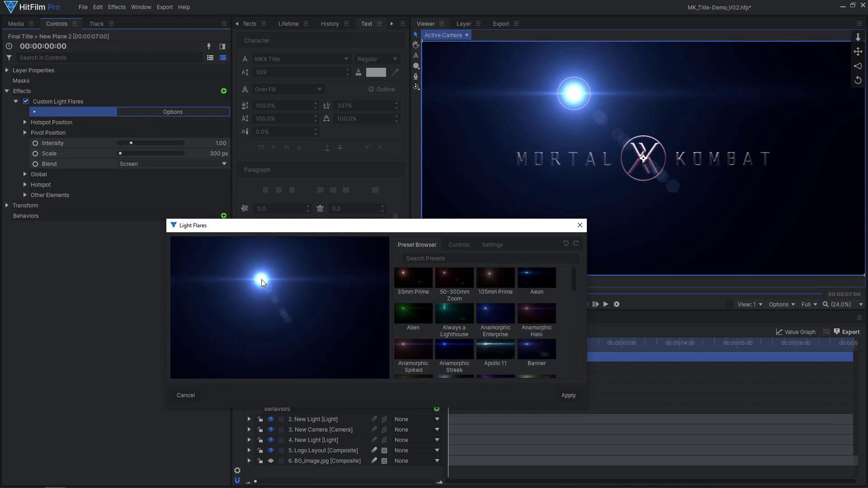
left_click_drag(577, 280, 573, 359)
left_click(538, 321)
left_click_drag(262, 282, 234, 278)
left_click(459, 245)
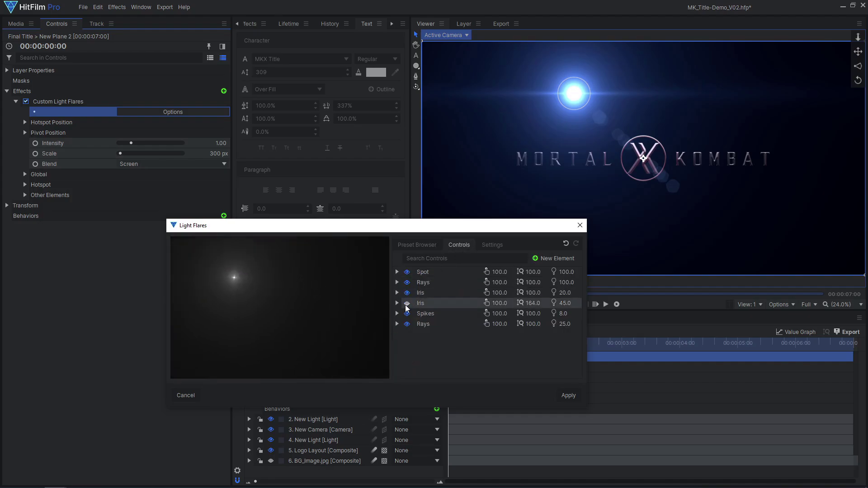
- Apply the Tiny Glint flare and switch its flare type to Digital Blocks
left_click(568, 395)
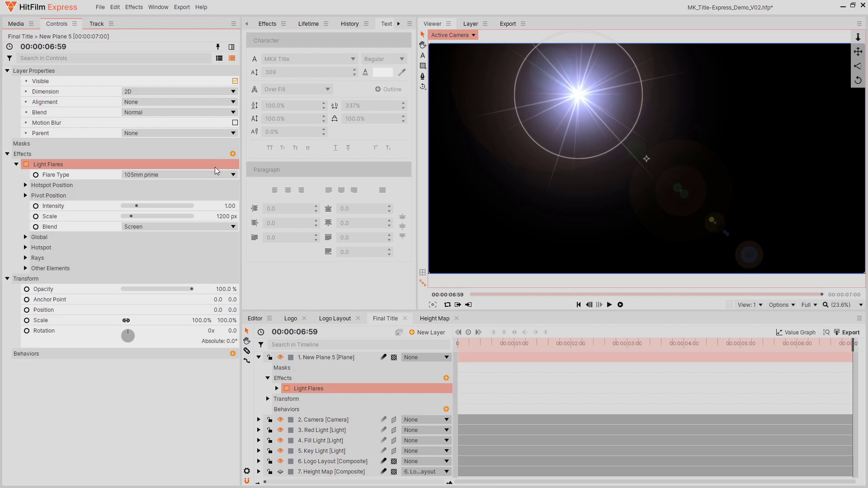
left_click(213, 175)
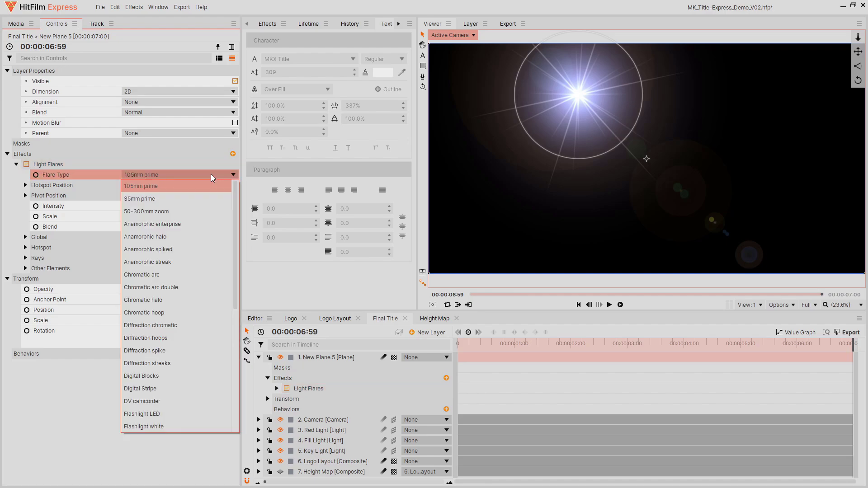
scroll(173, 379, "down", 3)
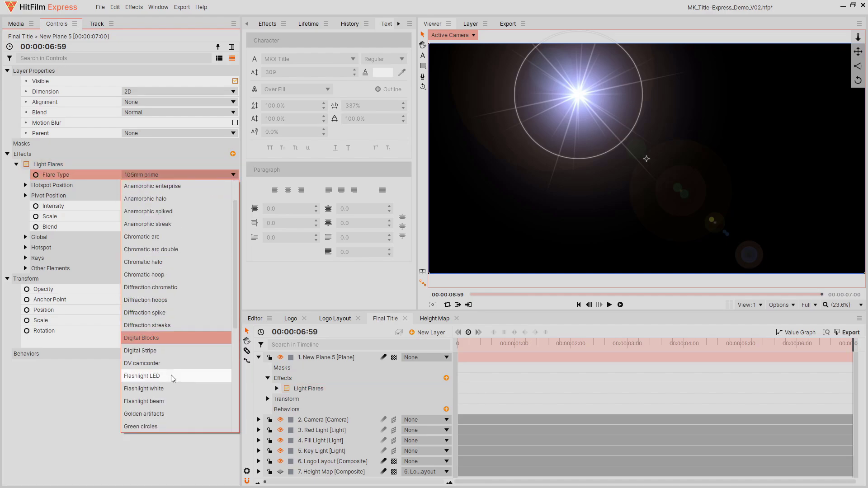
left_click(171, 302)
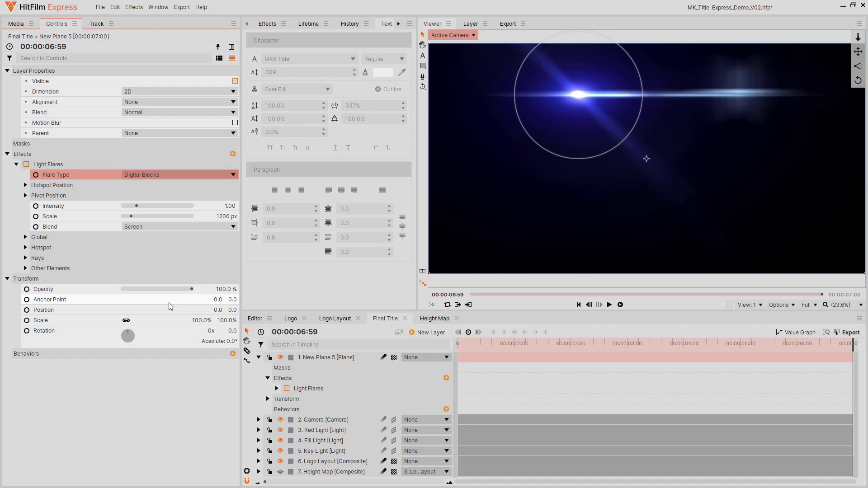
- Set the flare's Global Saturation to 0.02 and Other Elements Scale to 0
left_click(156, 237)
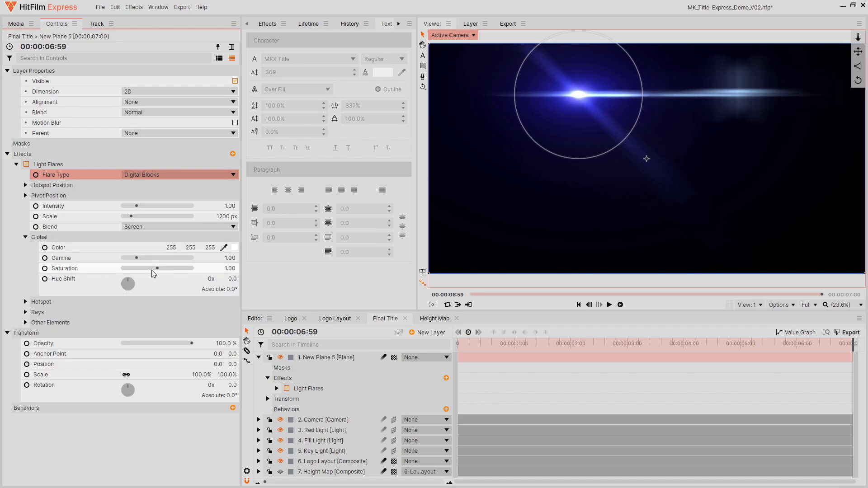
left_click_drag(156, 268, 109, 270)
left_click(26, 237)
left_click(25, 269)
left_click_drag(136, 300, 110, 302)
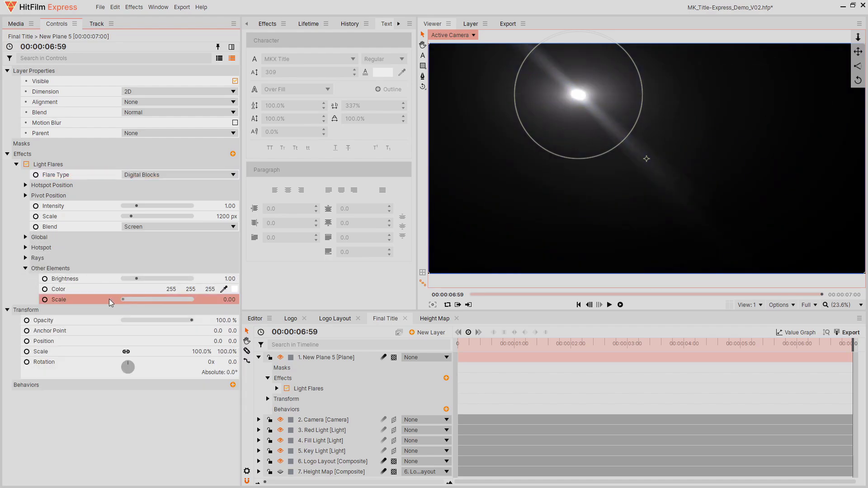
left_click(26, 269)
- Set rays Length Scale 0.20, Width Scale 0.70 and Quantity Scale 1.72
left_click(25, 257)
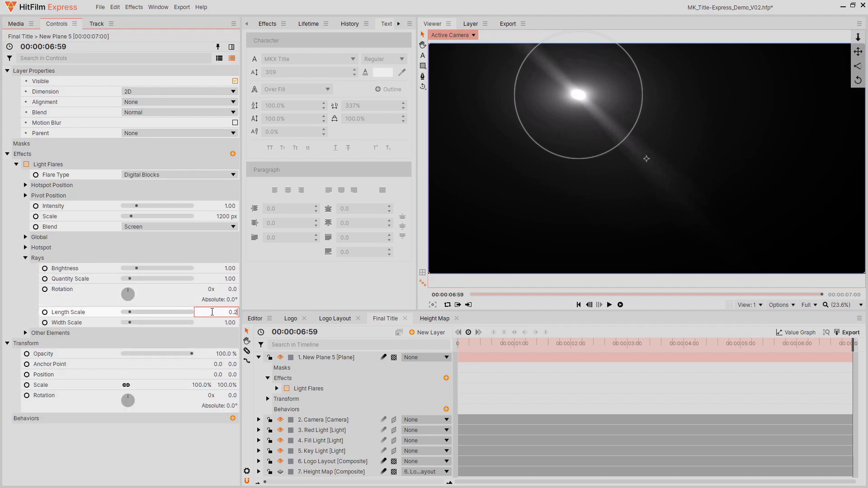
key("Return")
left_click(221, 322)
type("0.7")
key("Return")
left_click_drag(130, 279, 135, 278)
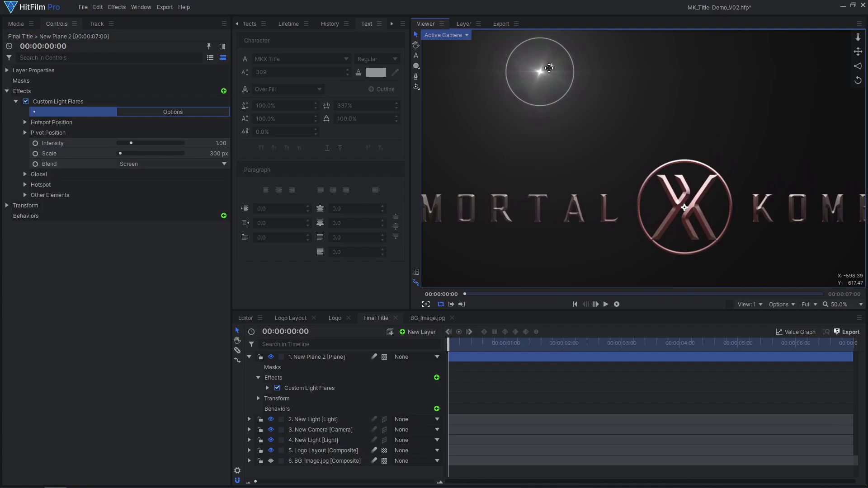
- Move the flare hotspot onto MORTAL's A and shrink its scale from 300 px to 150 px
left_click_drag(544, 80, 575, 202)
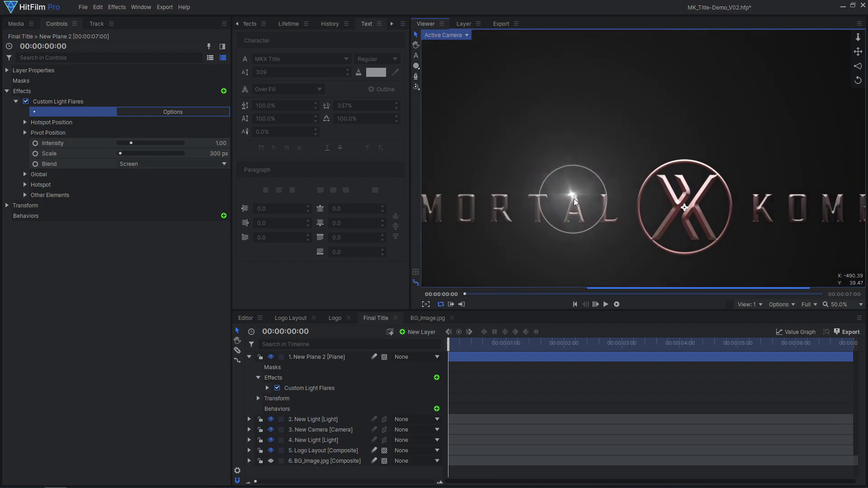
scroll(575, 193, "up", 5)
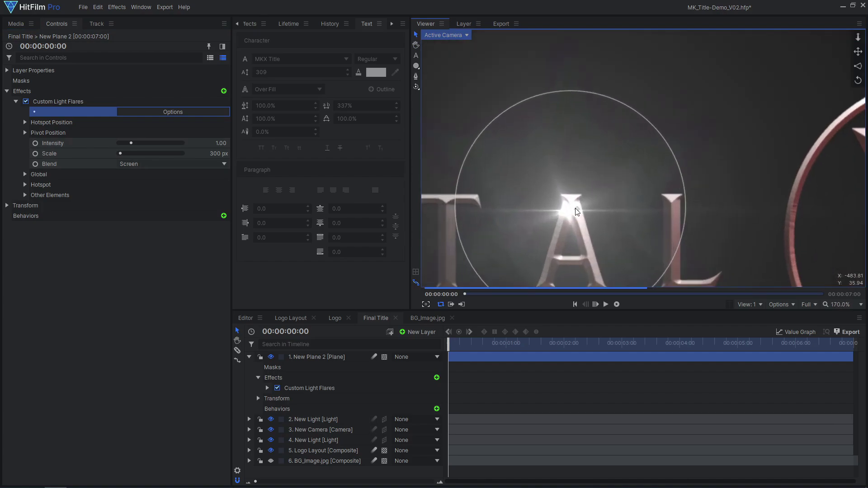
left_click_drag(219, 154, 128, 143)
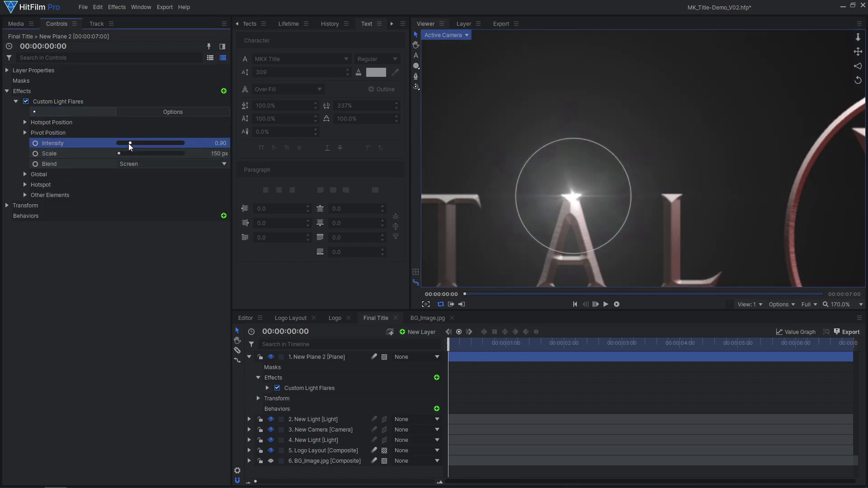
- Duplicate the Custom Light Flares effect and place the copy on the logo ring's lower right
double_click(114, 99)
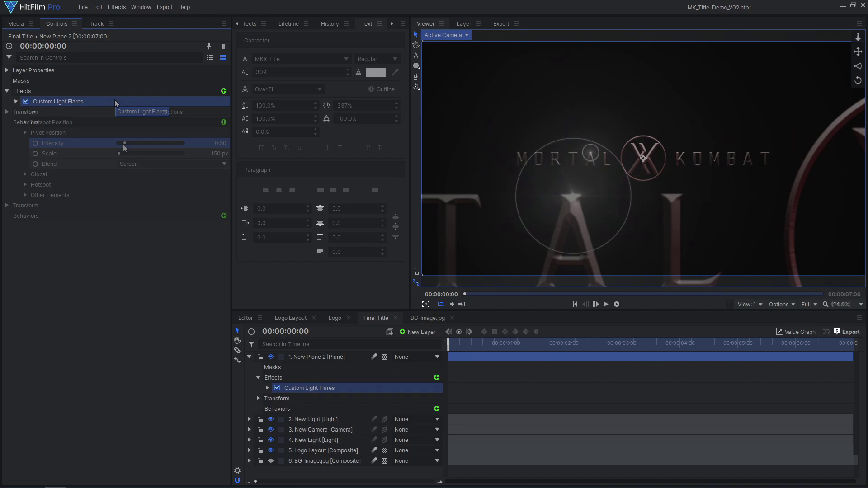
right_click(115, 100)
left_click(135, 134)
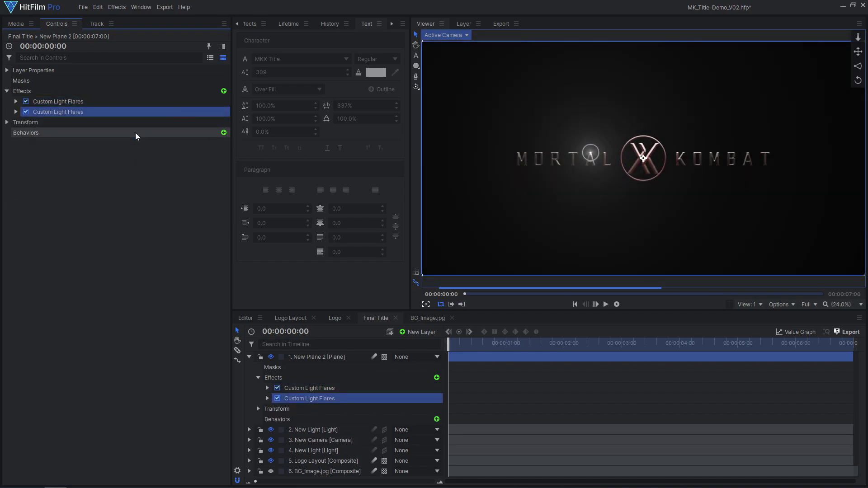
scroll(634, 167, "up", 5)
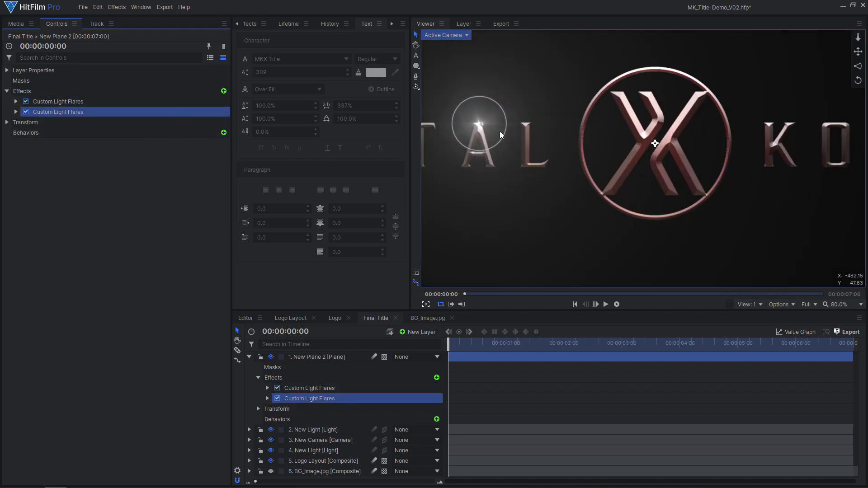
left_click_drag(481, 129, 709, 199)
- Duplicate the flare a second time and move the third copy onto KOMBAT's O
scroll(709, 199, "up", 3)
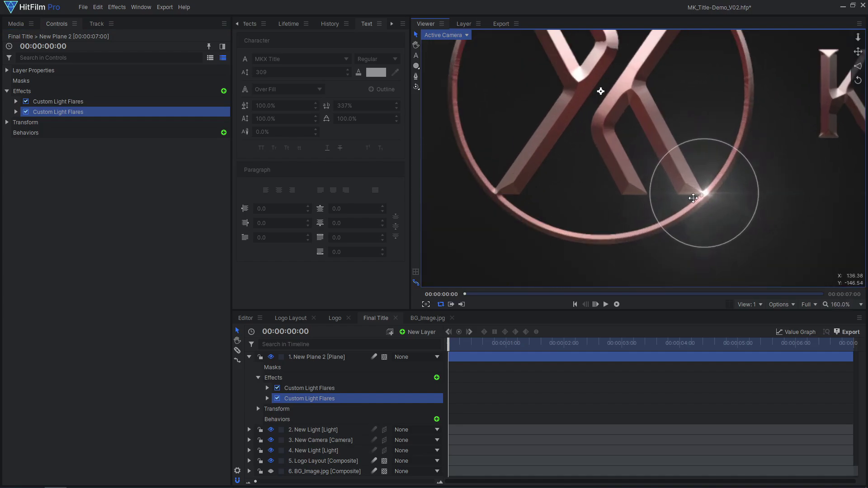
left_click(59, 102)
key("ctrl+d")
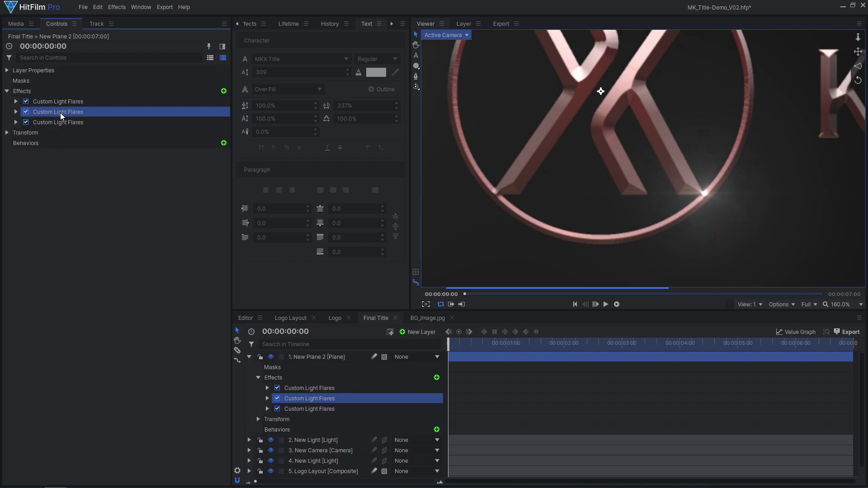
left_click(61, 123)
scroll(569, 145, "down", 3)
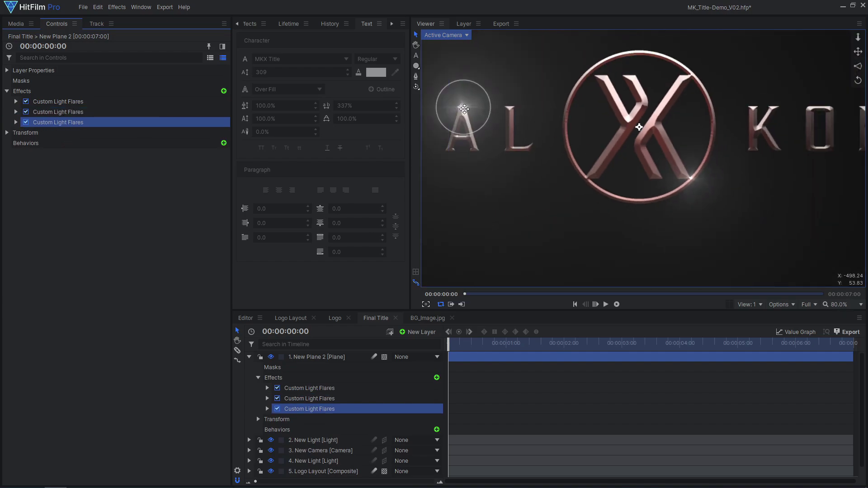
left_click_drag(465, 109, 828, 150)
scroll(840, 144, "up", 4)
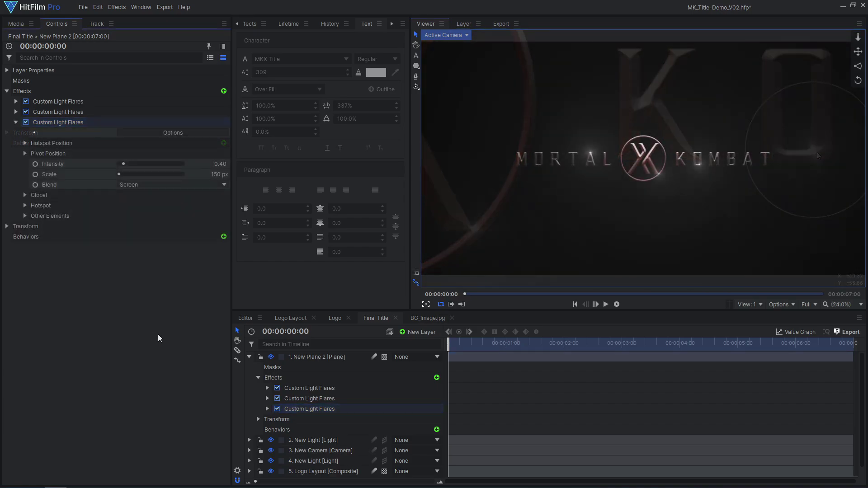
- Select the New Plane 2 layer and check its Parent list without changing it
left_click(249, 357)
left_click(327, 357)
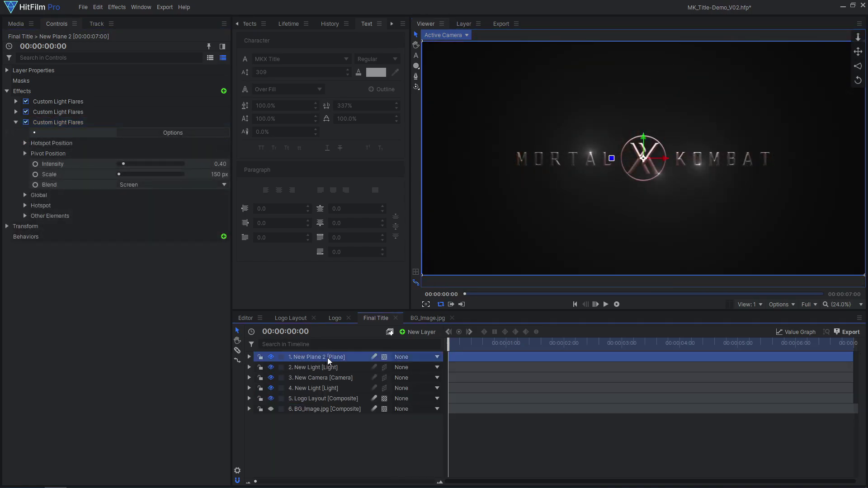
left_click(416, 357)
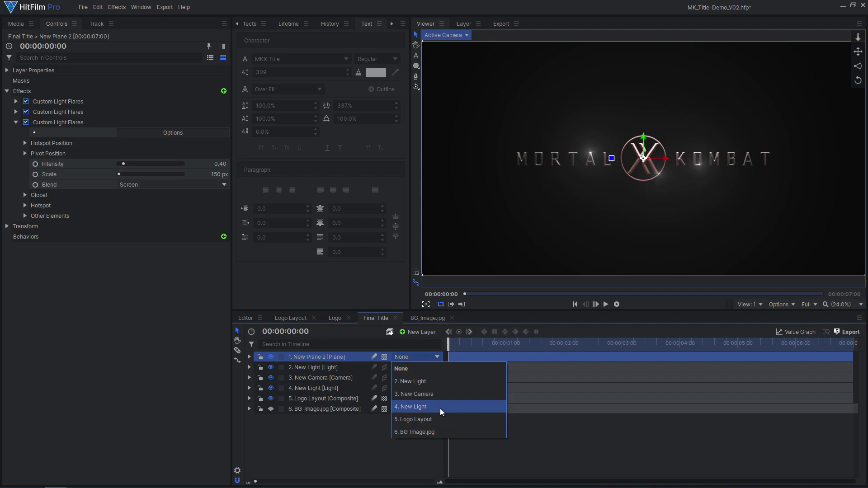
key("Escape")
- At the animation's end, nudge the flare hotspot onto KOMBAT's O and fit the frame in the viewer
left_click_drag(475, 347, 853, 347)
scroll(724, 166, "up", 4)
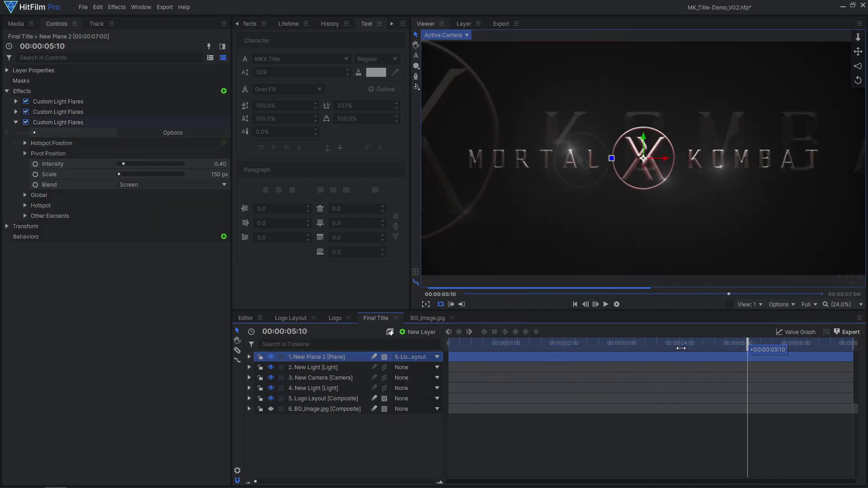
left_click_drag(628, 168, 652, 169)
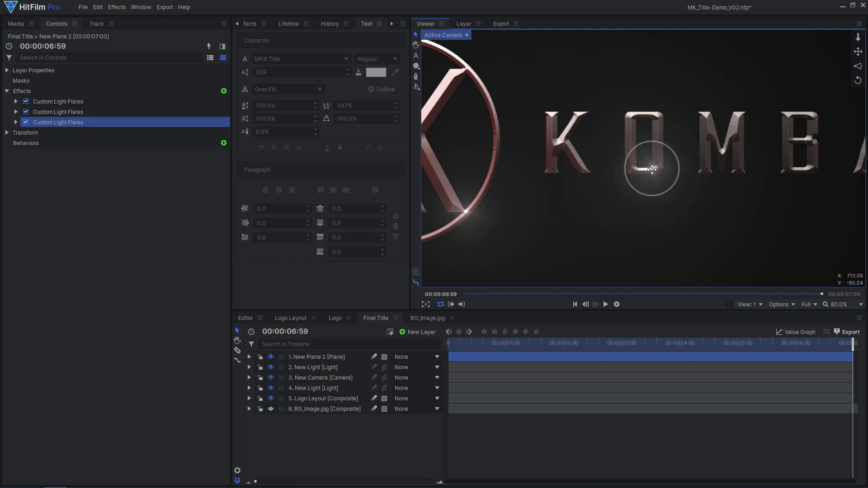
left_click(843, 304)
left_click(844, 455)
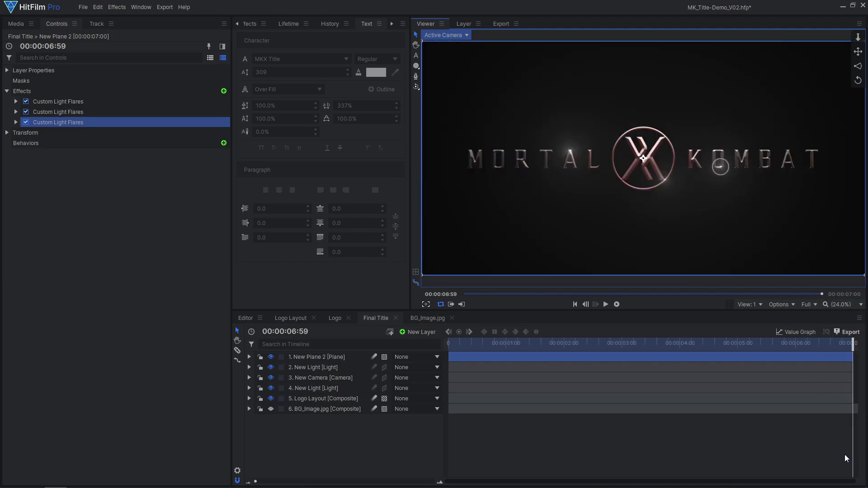
- Parent New Plane 2 to 5. Logo Layout and return the playhead to the start
left_click(332, 358)
left_click(416, 356)
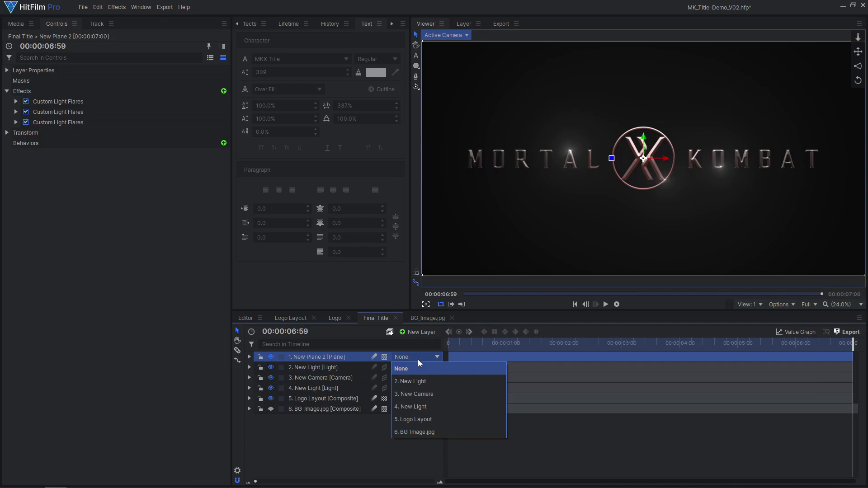
left_click(430, 419)
left_click_drag(800, 346, 501, 339)
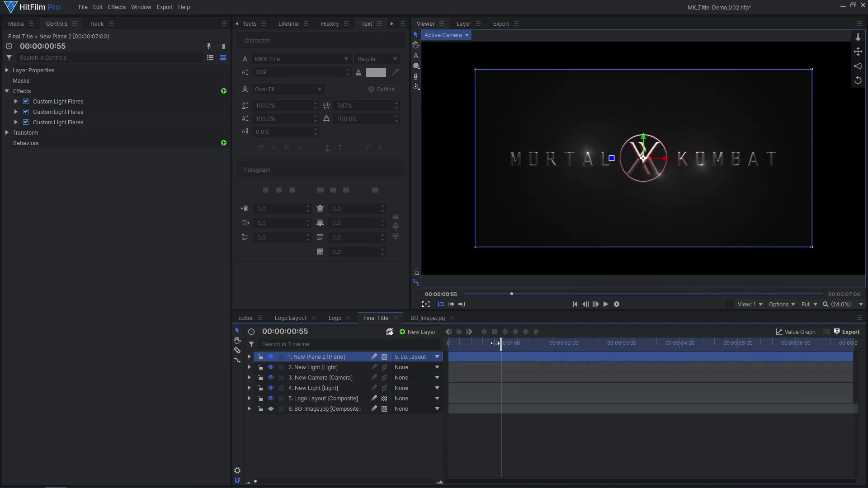
left_click(393, 436)
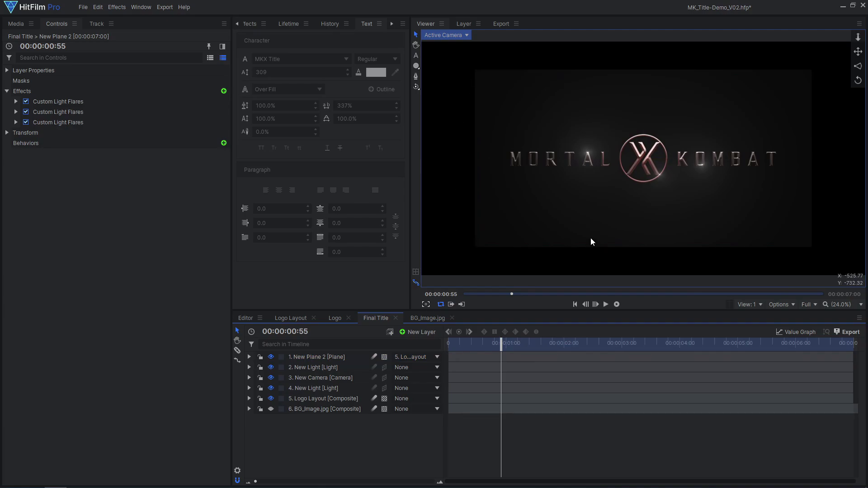
key("Home")
left_click(356, 355)
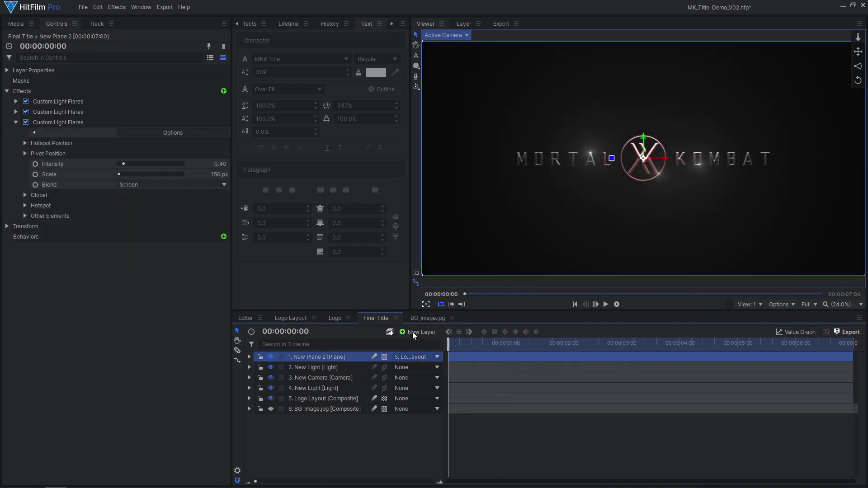
- Add a new Grade layer on top and give it a Curves effect
left_click(413, 332)
left_click(414, 360)
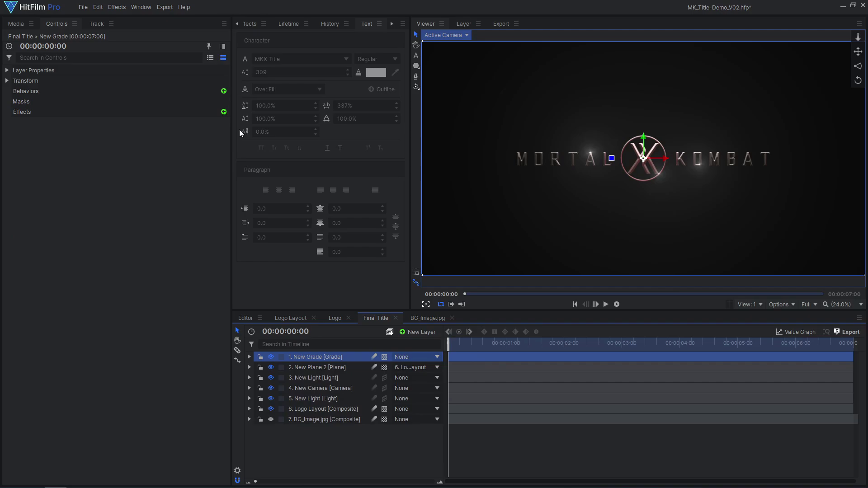
left_click(224, 112)
type("curv")
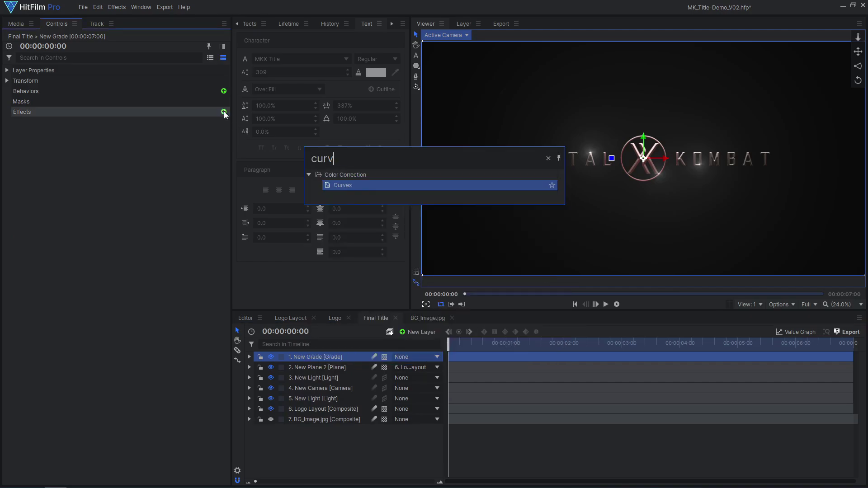
key("Return")
- Apply the S-curve contrast preset and pull the lower point down to deepen shadows
left_click(16, 122)
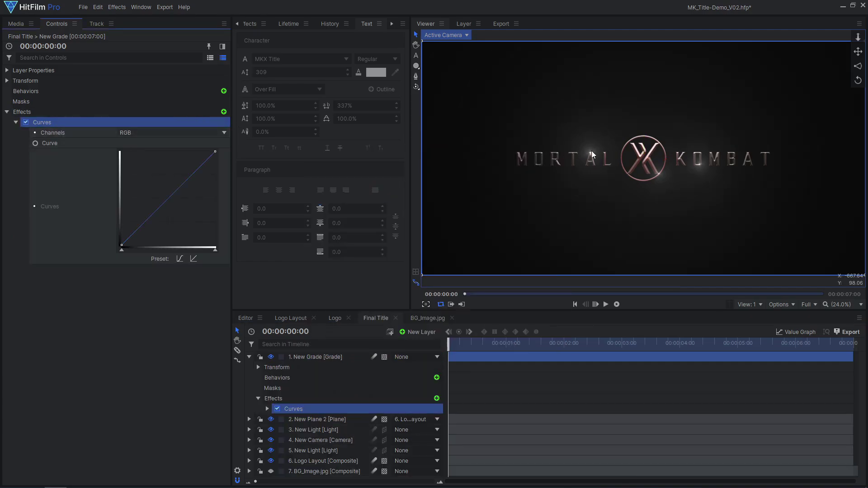
scroll(592, 151, "up", 4)
left_click(179, 259)
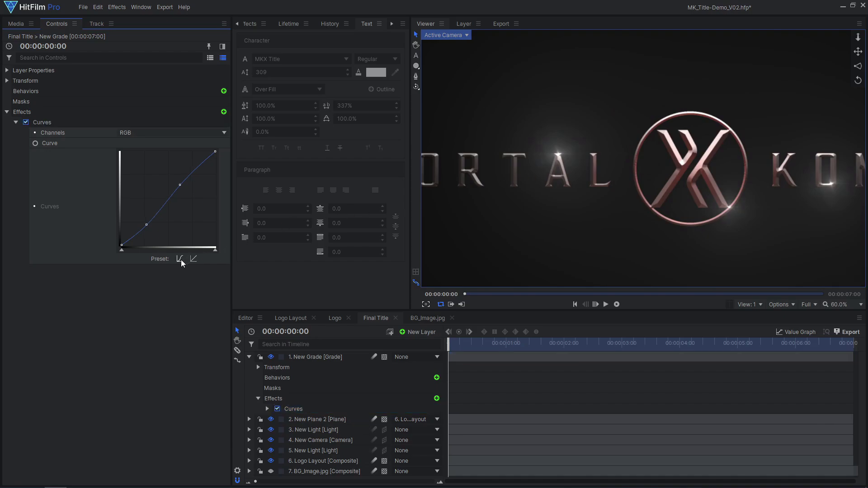
left_click_drag(147, 229, 132, 239)
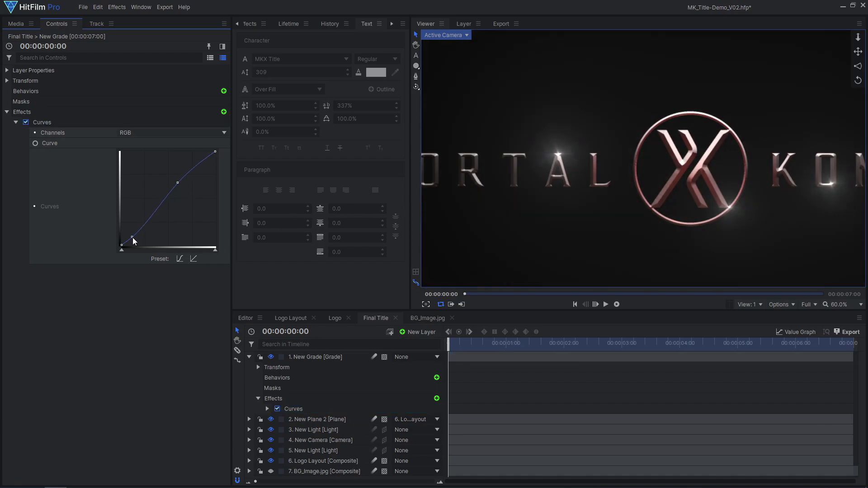
- Switch Curves to the Blue channel, raise its dark end, and compare with Curves toggled off and on
left_click(131, 133)
left_click(129, 181)
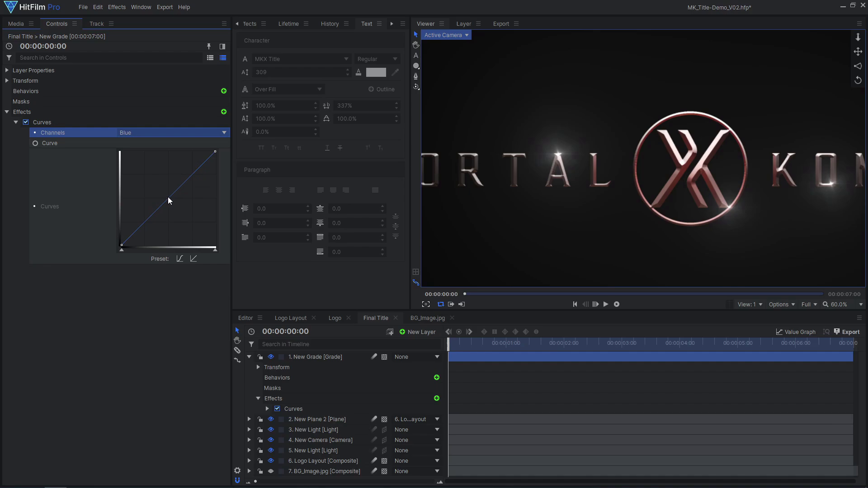
left_click(169, 199)
left_click(122, 244)
left_click(25, 122)
left_click(26, 122)
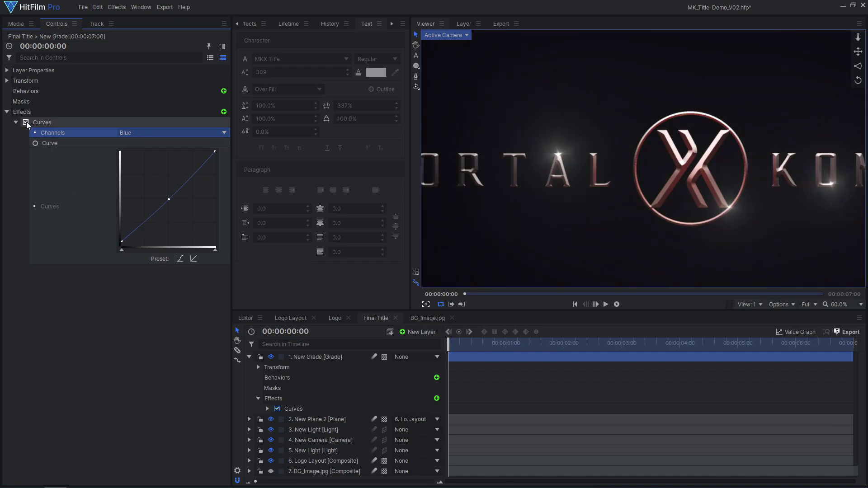
left_click(15, 122)
- Add Glow to the grade layer, raise its radius and set intensity to 0.1
left_click(224, 112)
type("glow")
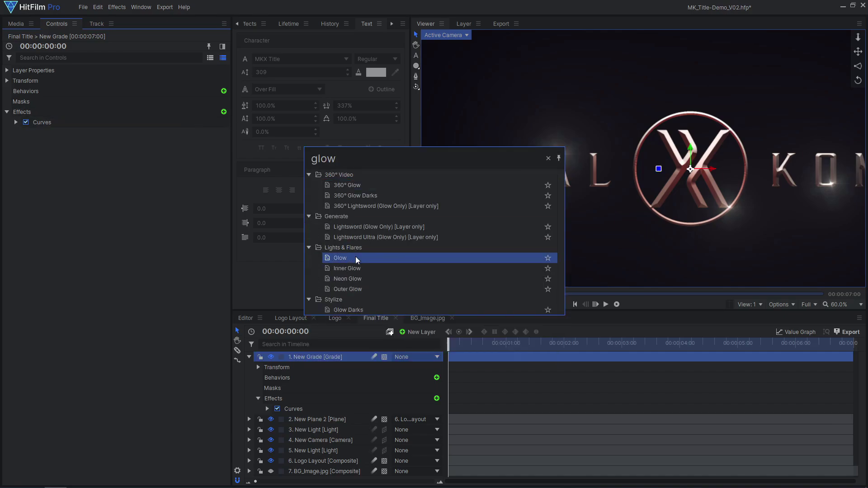
double_click(356, 259)
left_click_drag(136, 164, 121, 144)
left_click(25, 133)
left_click(25, 133)
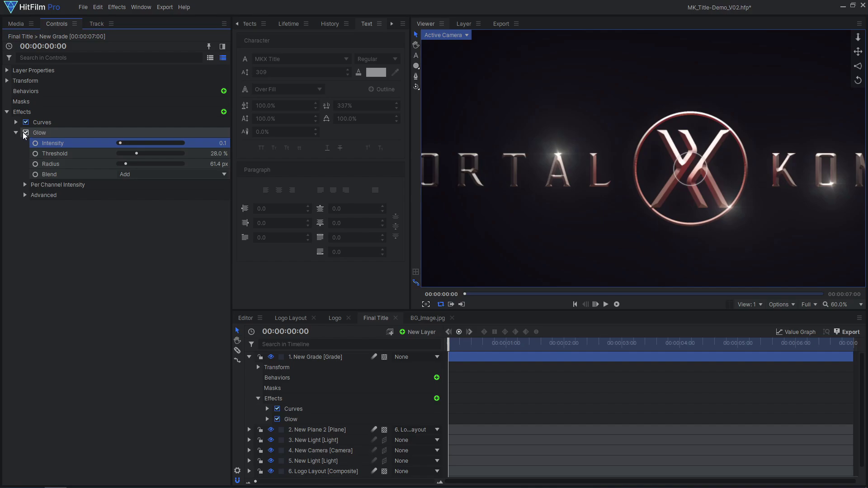
left_click(16, 133)
- Add Chromatic Aberration to the grade layer, viewing its effect on the MORTA letters
left_click(223, 112)
type("chrom")
key("Return")
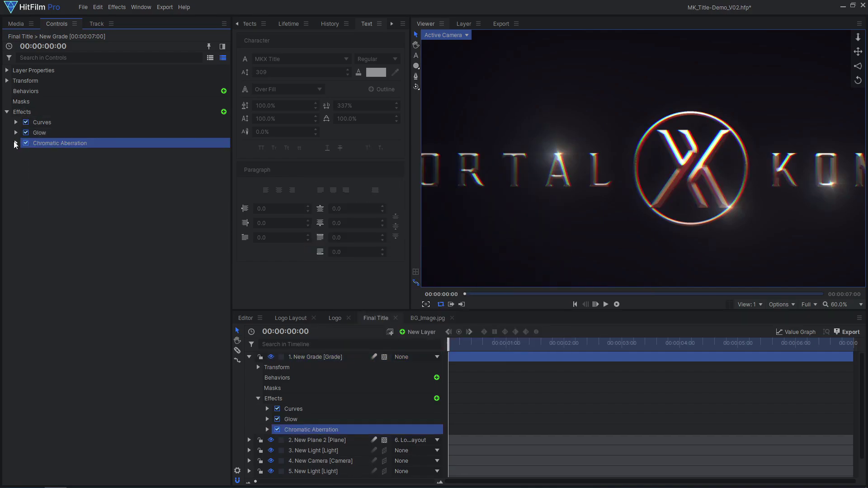
left_click(16, 143)
scroll(678, 181, "up", 3)
left_click_drag(497, 186, 822, 186)
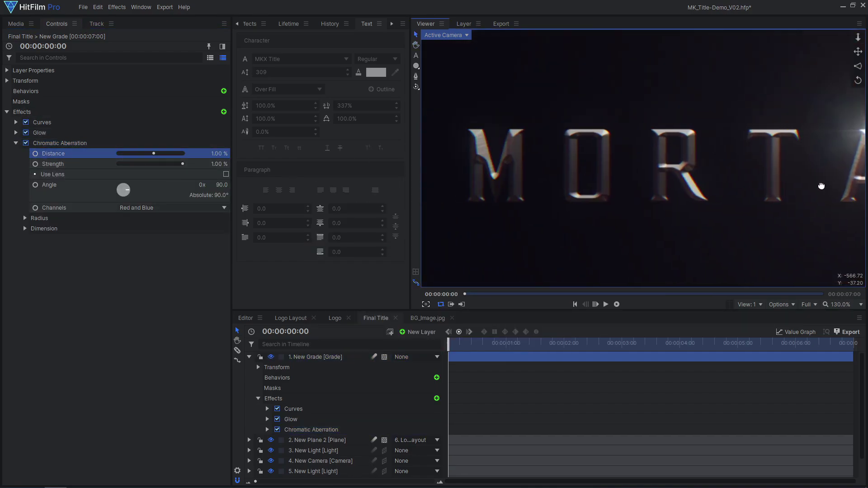
left_click(15, 143)
- Add Radial Blur to the grade layer, comparing it toggled off and back on
left_click(223, 112)
type("radial")
key("Return")
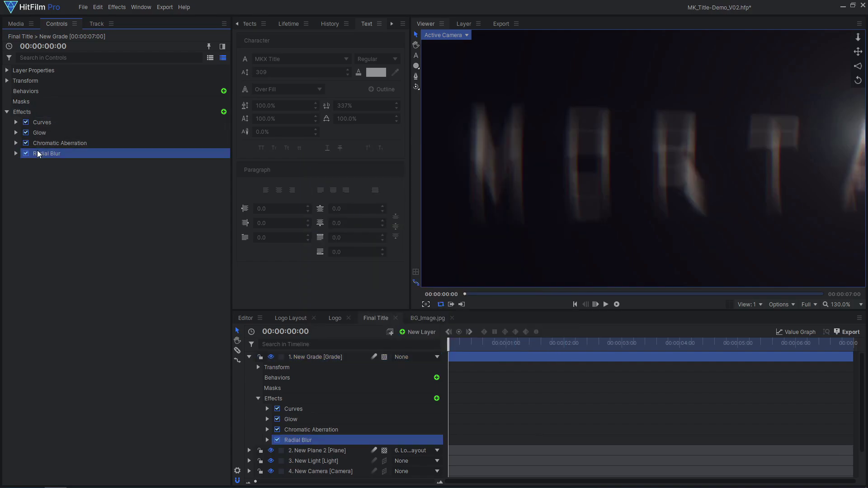
left_click(16, 154)
left_click(26, 153)
left_click(15, 153)
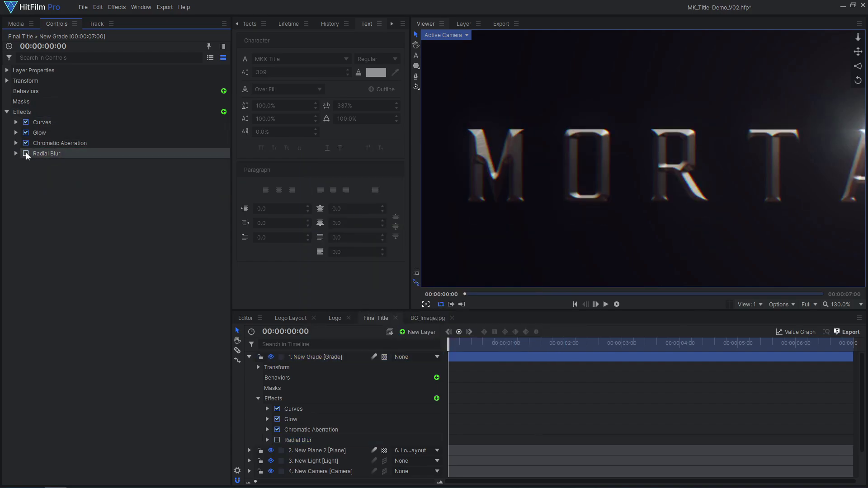
left_click(26, 154)
- Add Film Grain to the grade layer and set the viewer to Scale to Fit
left_click(223, 111)
type("grain")
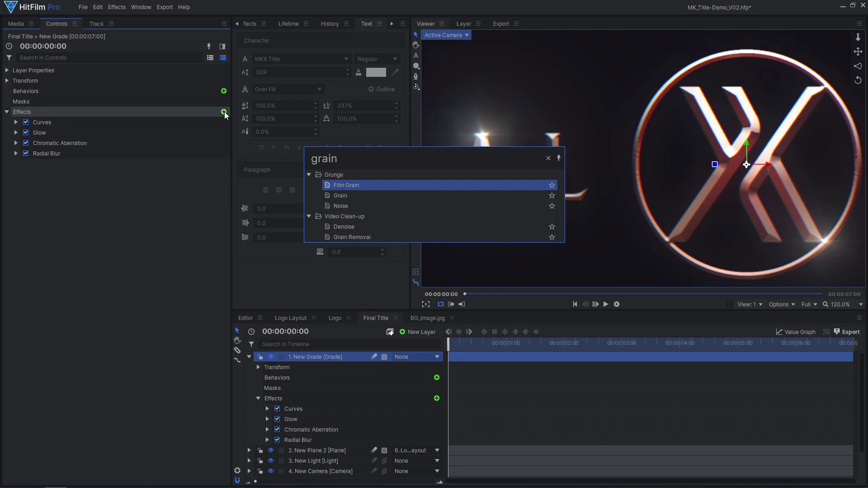
double_click(373, 185)
scroll(512, 199, "up", 2)
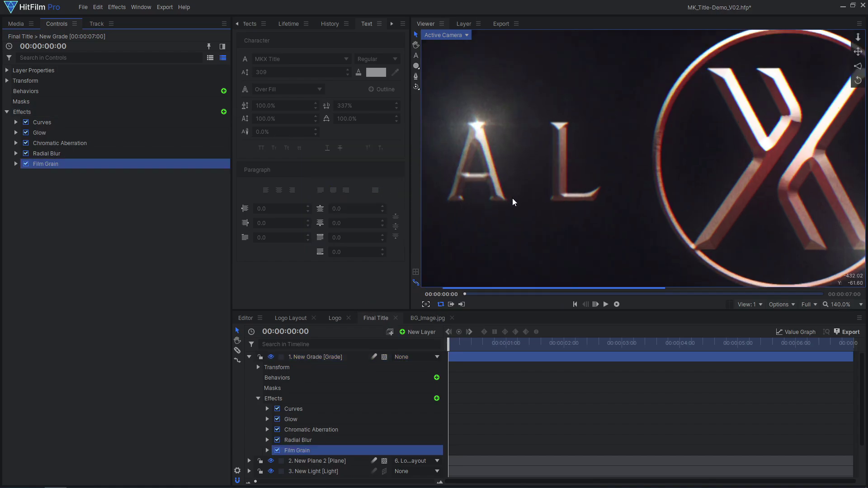
scroll(512, 198, "up", 2)
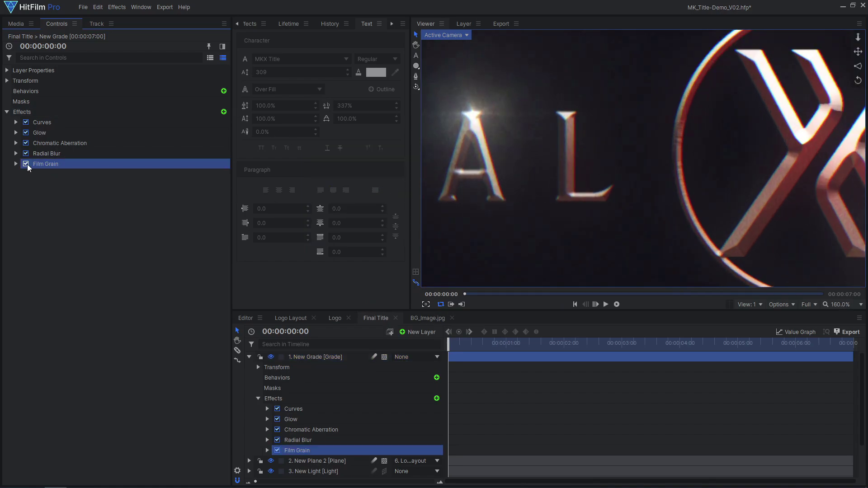
left_click(838, 305)
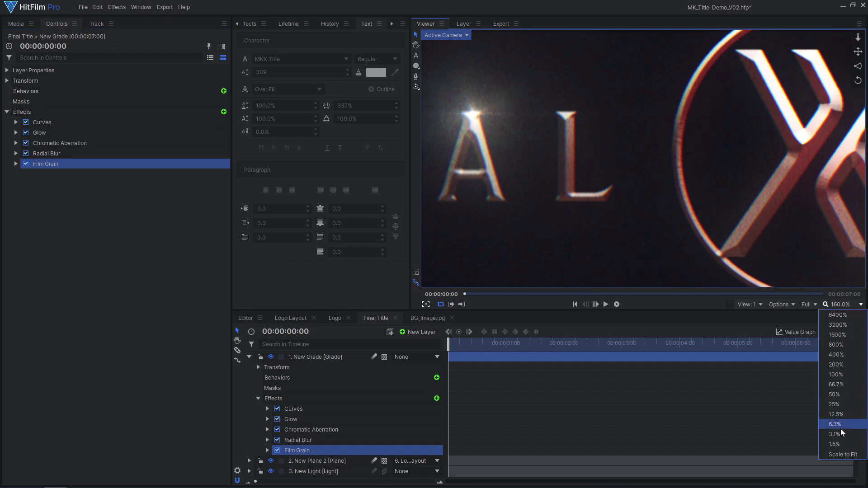
left_click(841, 454)
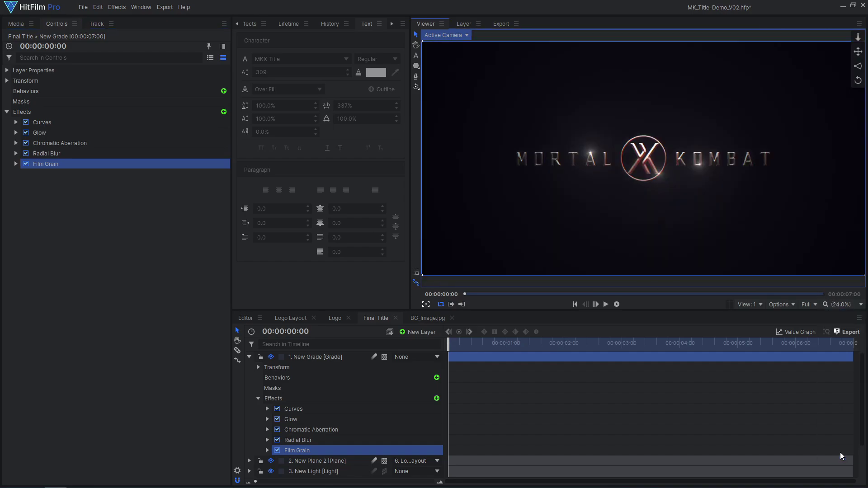
left_click(248, 357)
- Add another Grade layer on top and give it an Exposure effect
left_click(413, 334)
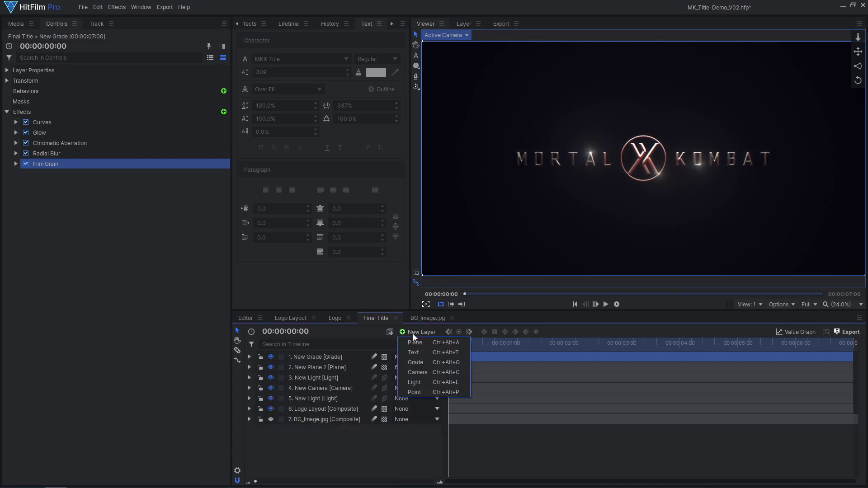
left_click(416, 362)
left_click(224, 112)
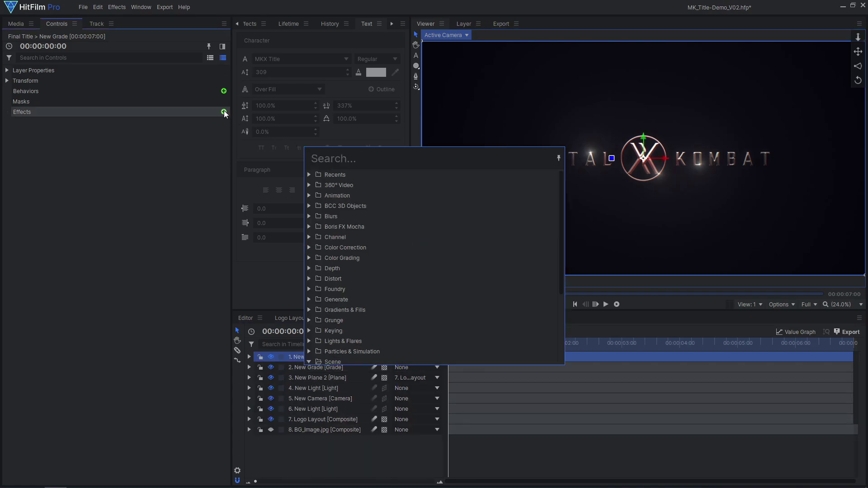
type("expo")
key("Return")
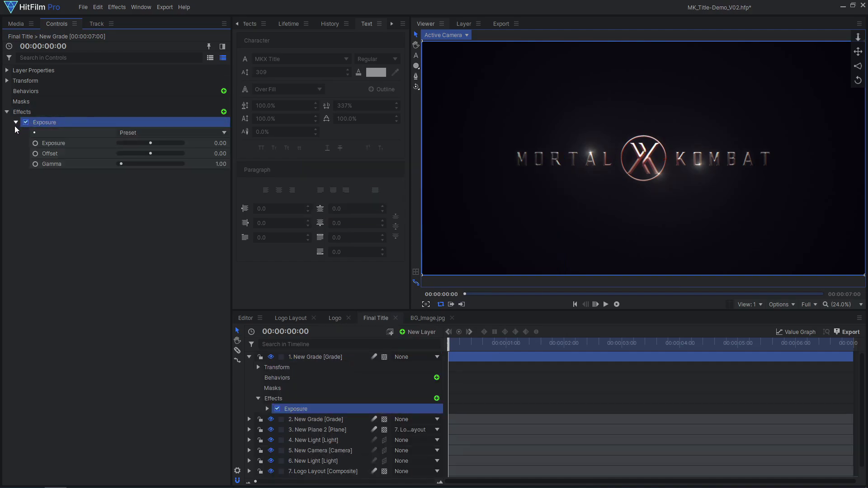
- Keyframe Gamma at 00:00:04:36, then lower Gamma on the opening frame
left_click(63, 166)
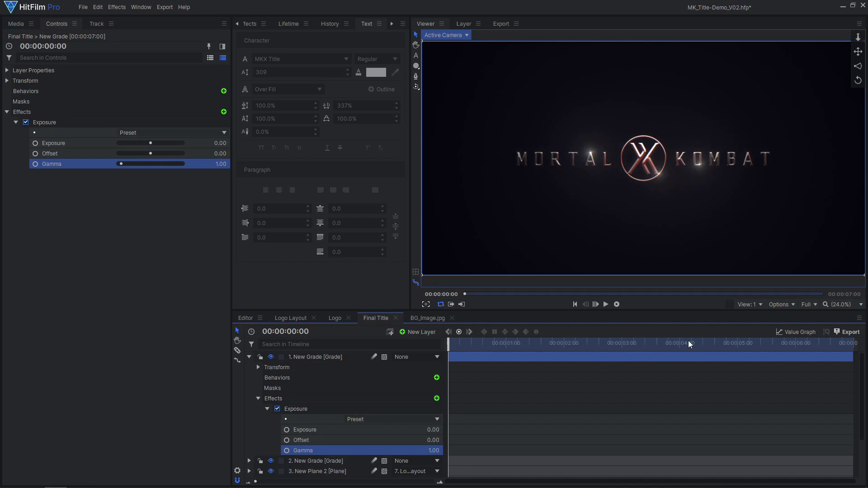
left_click(715, 344)
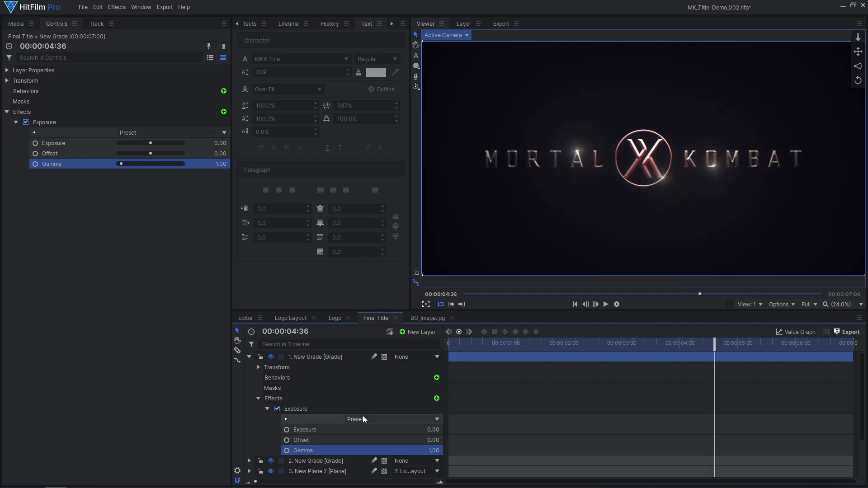
left_click(286, 451)
left_click_drag(464, 345, 439, 347)
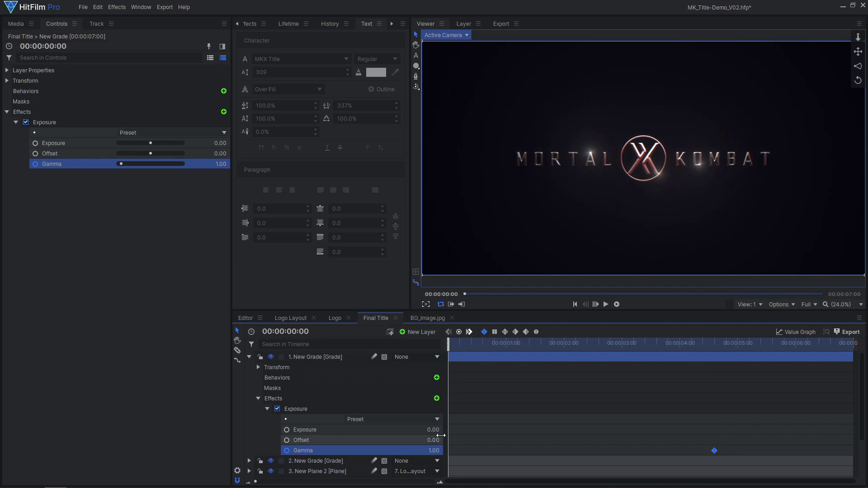
left_click_drag(433, 451, 421, 451)
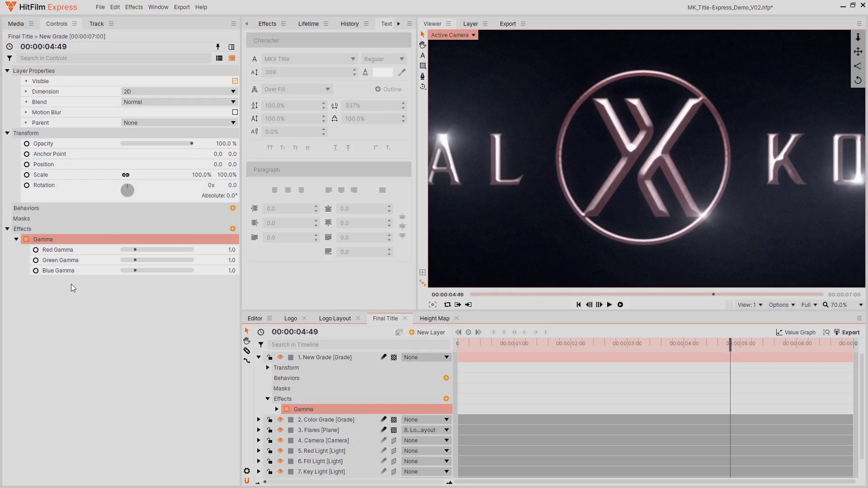
- On frame 0, enter 0.2 for Red Gamma, Green Gamma and Blue Gamma
left_click(45, 249)
left_click(38, 273)
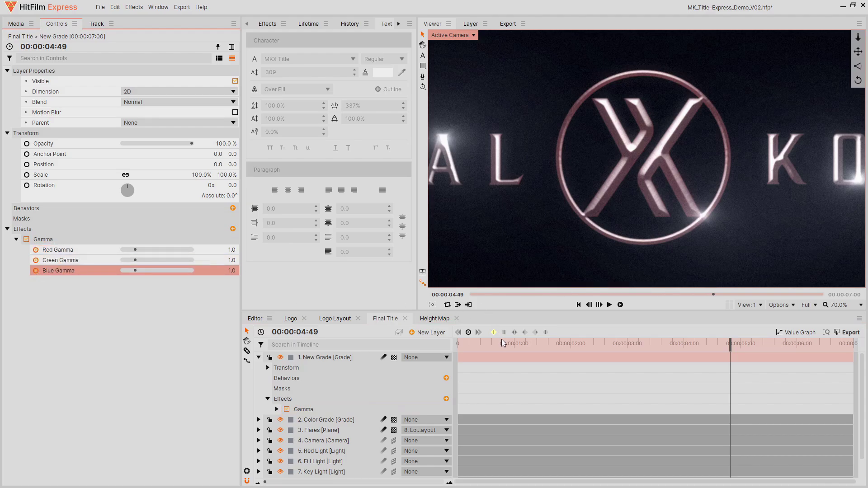
left_click_drag(503, 344, 355, 345)
left_click(232, 249)
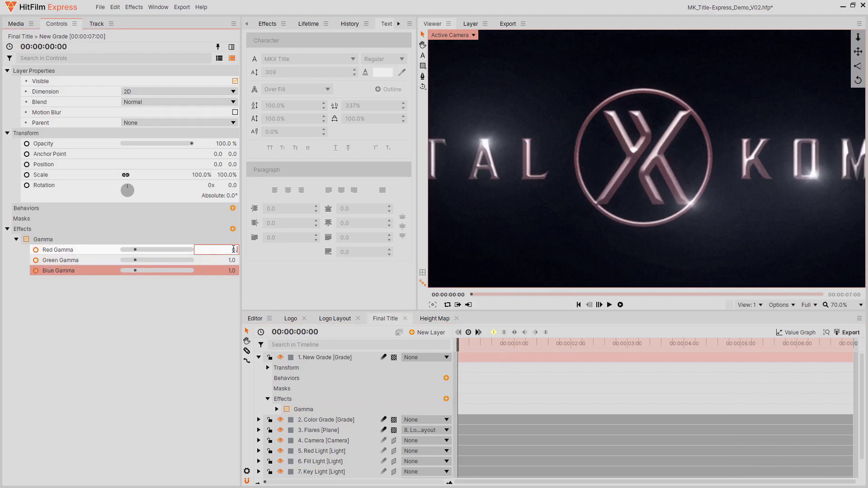
type("0.2")
key("Tab")
type("0.2")
key("Tab")
type("0.2")
key("Return")
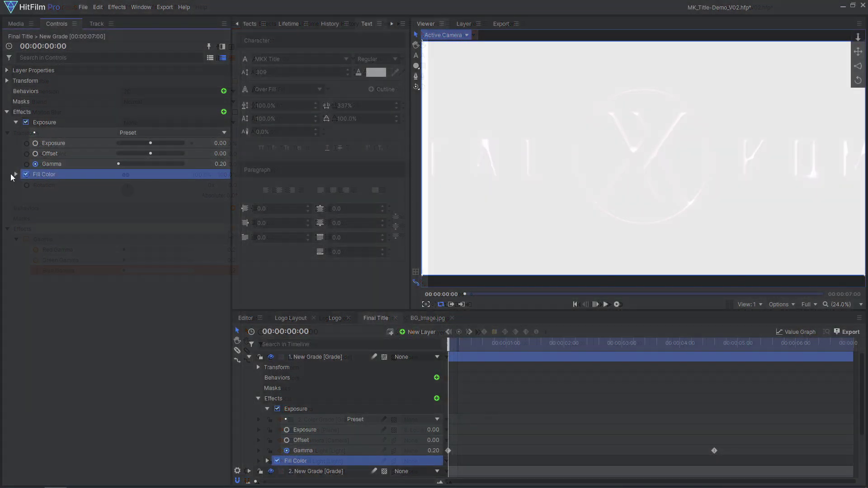
- Set the Fill Color effect's colour to black
left_click(15, 174)
left_click(225, 184)
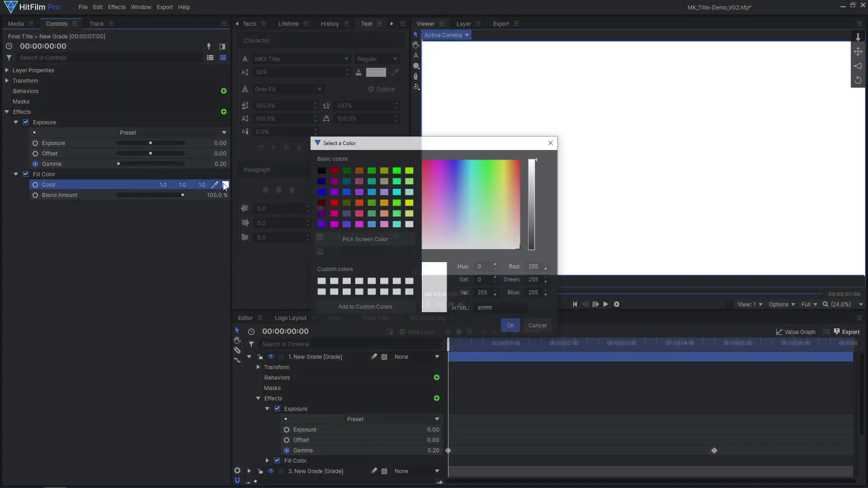
left_click(514, 327)
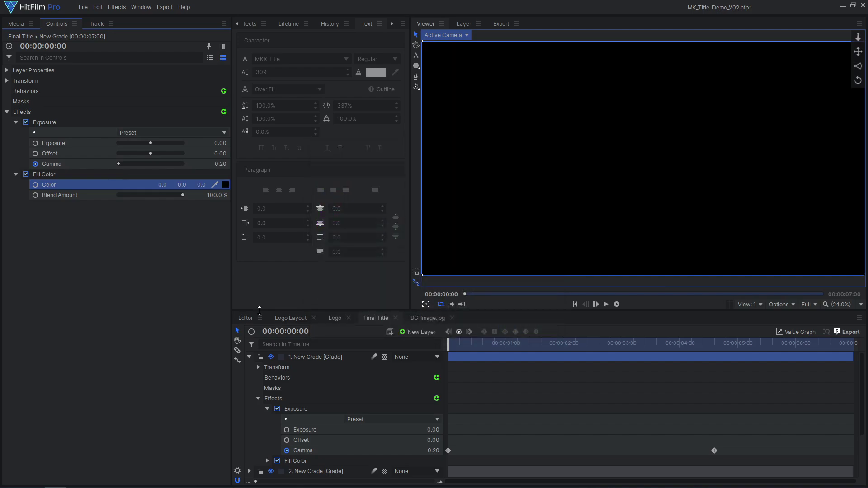
- Keyframe Blend Amount, dropping it to 0% at 00:00:04:36, and view the keyframes as value curves
left_click(36, 195)
left_click(715, 450)
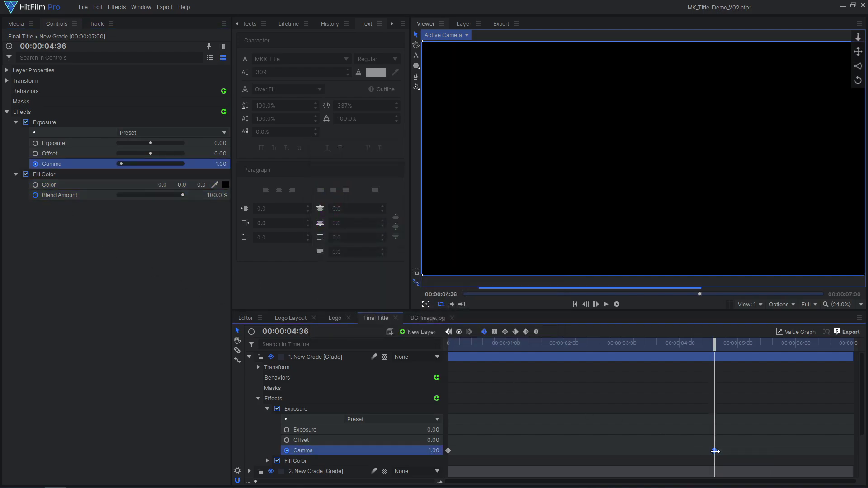
left_click_drag(183, 195, 92, 194)
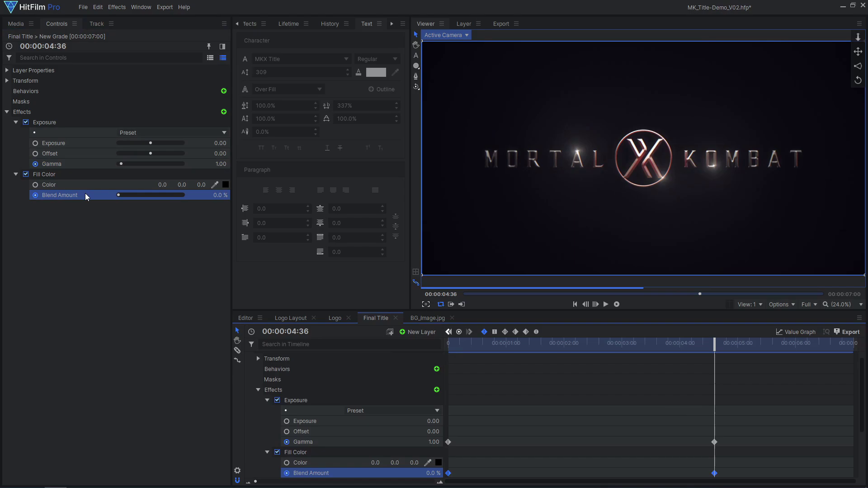
scroll(658, 400, "down", 1)
left_click_drag(694, 422, 721, 467)
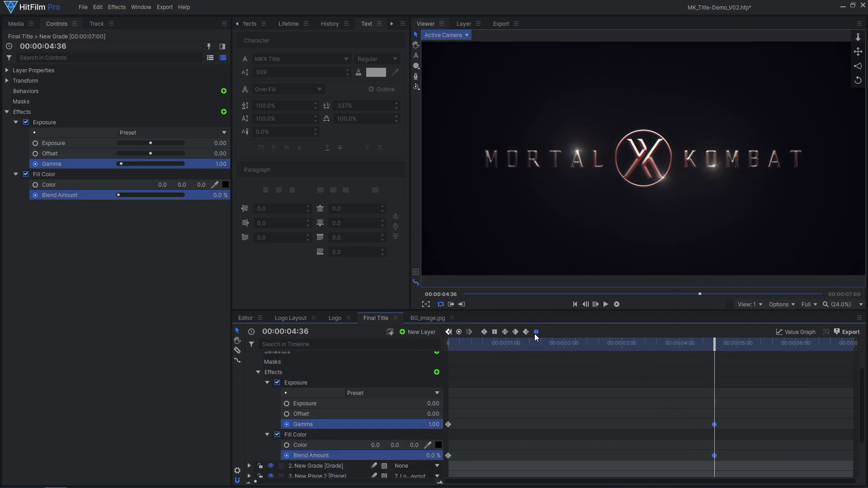
left_click(786, 333)
left_click(785, 332)
left_click(607, 304)
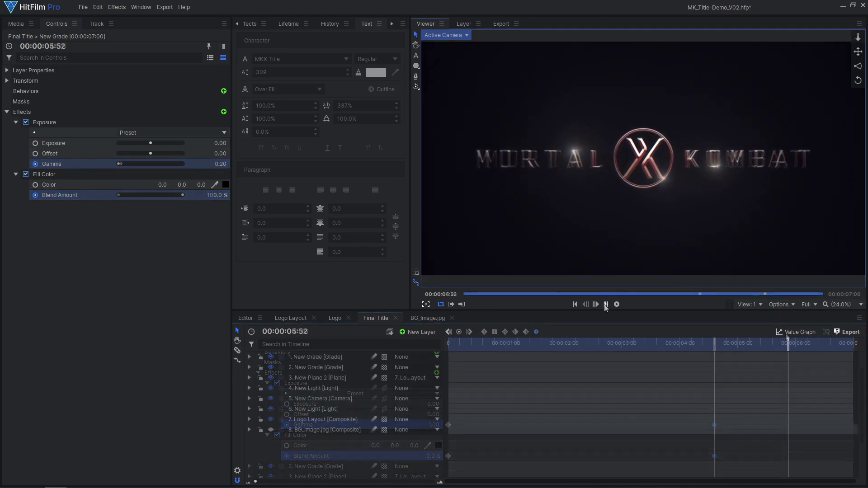